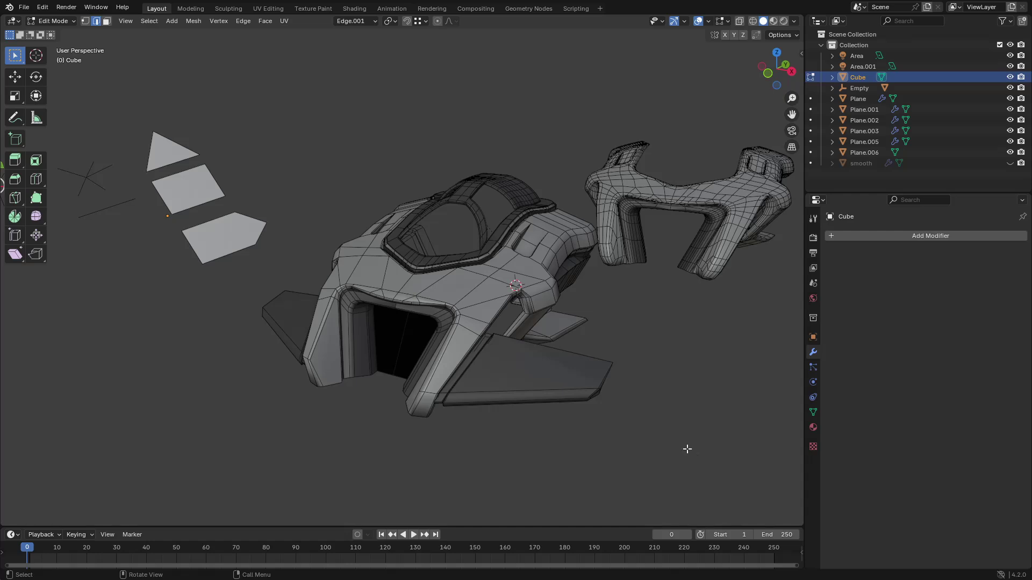
Frame the selected planes in the view with View Selected, then return to Edit Mode.
{"action": "left_click", "coordinate": [213, 220]}
{"action": "key", "text": "Tab"}
{"action": "key", "text": "grave"}
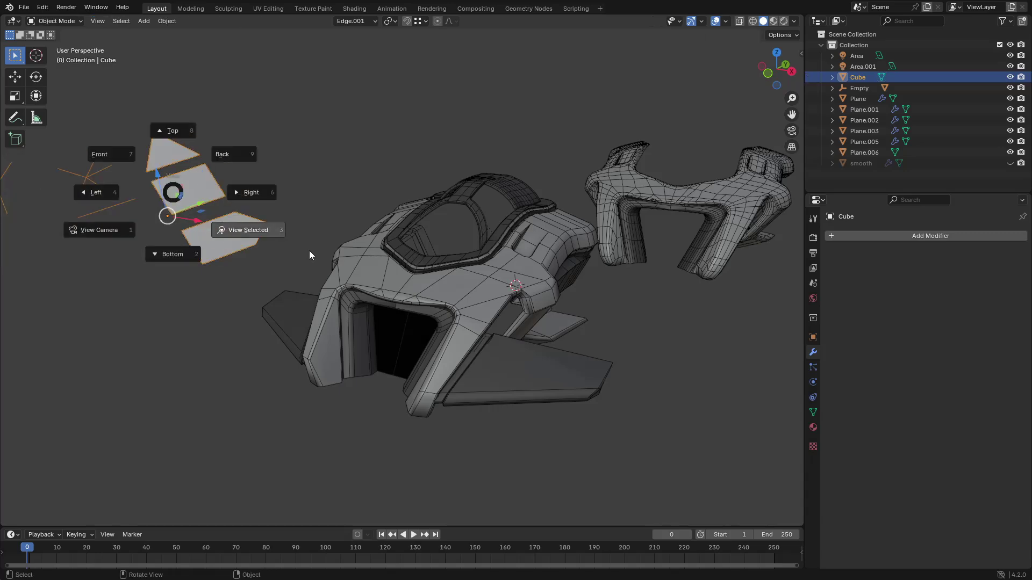
{"action": "left_click", "coordinate": [309, 251]}
{"action": "key", "text": "Tab"}
Clear the selection and try vertex and edge moves, cancelling each one.
{"action": "key", "text": "alt+a"}
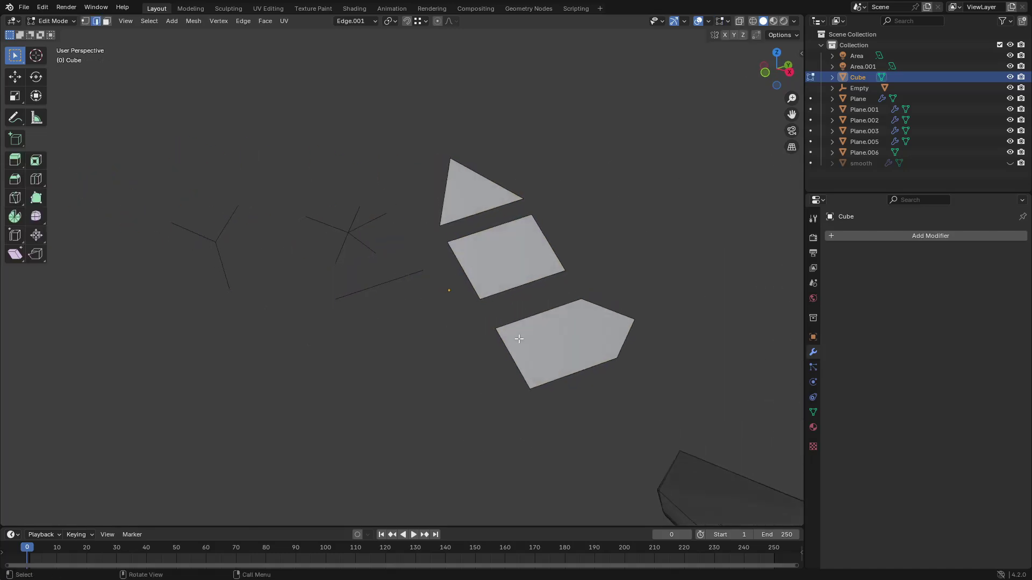
{"action": "key", "text": "1"}
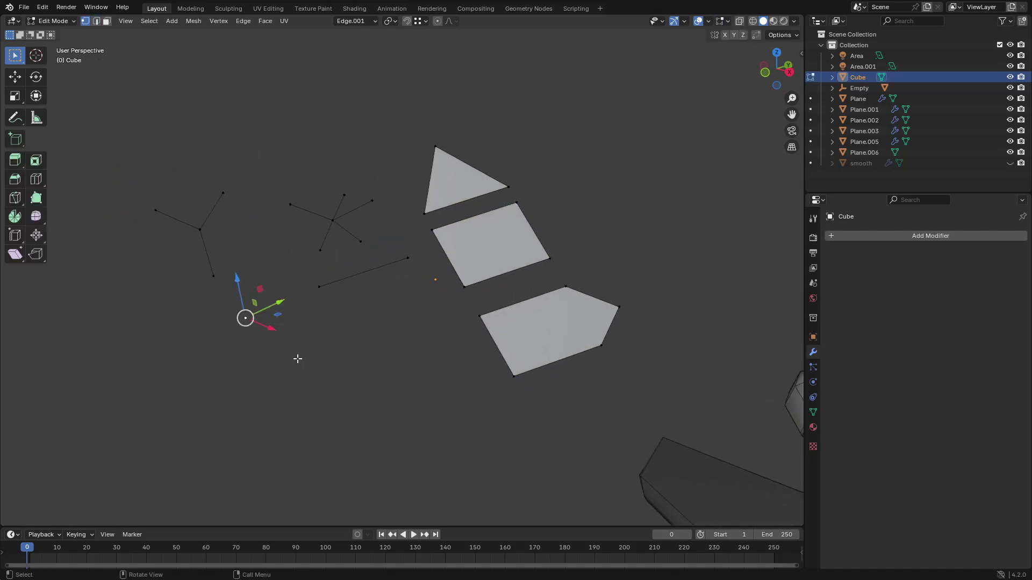
{"action": "key", "text": "g"}
{"action": "key", "text": "Escape"}
{"action": "key", "text": "2"}
{"action": "left_click", "coordinate": [335, 281]}
{"action": "key", "text": "g"}
{"action": "key", "text": "Escape"}
Select the pentagon face, then its top vertex, cancelling a trial move.
{"action": "key", "text": "3"}
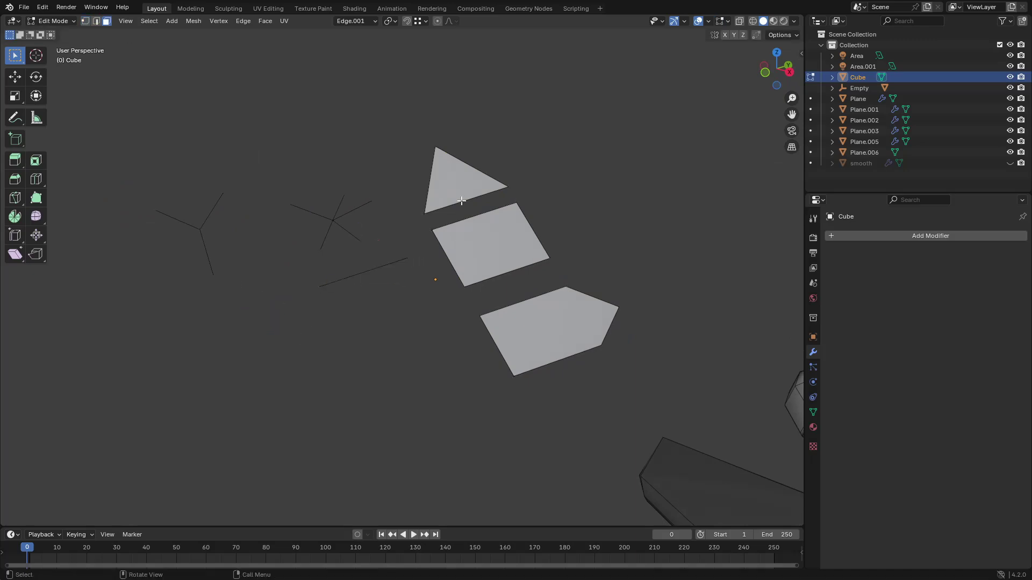
{"action": "left_click", "coordinate": [454, 179]}
{"action": "left_click", "coordinate": [490, 246], "text": "shift"}
{"action": "left_click", "coordinate": [523, 329], "text": "shift"}
{"action": "left_click", "coordinate": [529, 331], "text": "shift"}
{"action": "left_click", "coordinate": [529, 331], "text": "shift"}
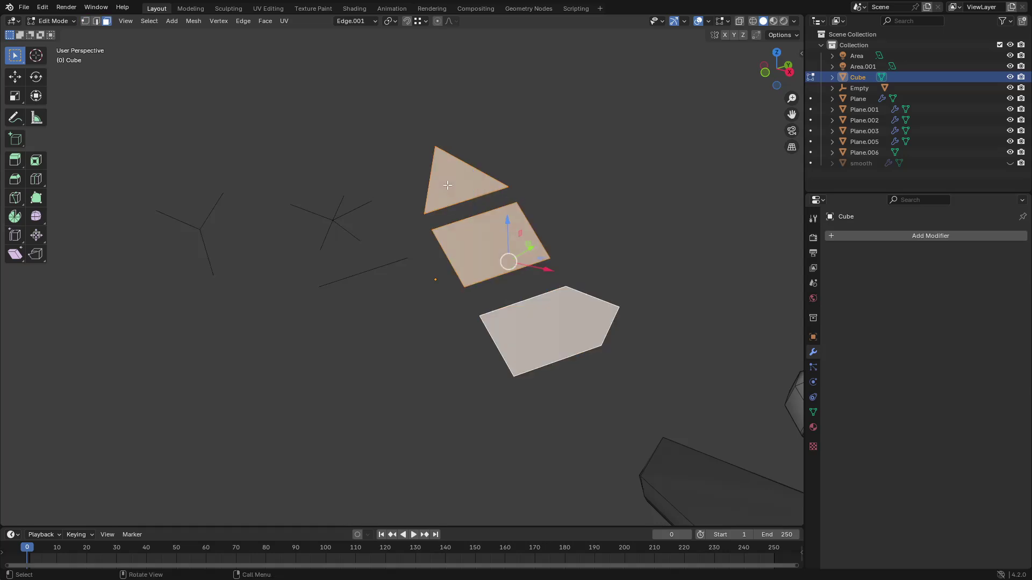
{"action": "left_click", "coordinate": [535, 335], "text": "shift"}
{"action": "left_click", "coordinate": [535, 334]}
{"action": "key", "text": "1"}
{"action": "left_click", "coordinate": [564, 287]}
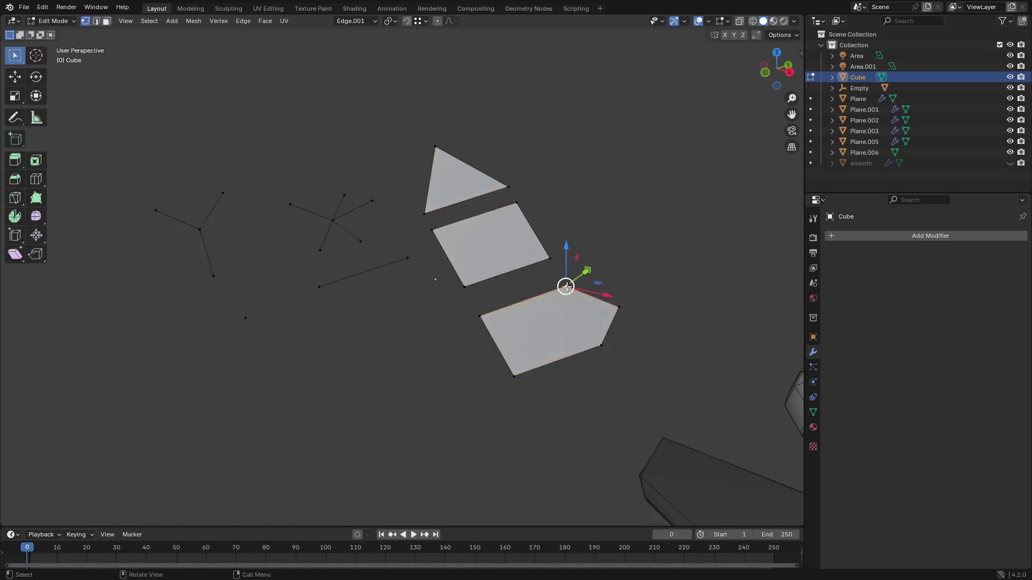
{"action": "key", "text": "g"}
{"action": "key", "text": "Escape"}
Shift the left star's centre vertex slightly to a new position.
{"action": "key", "text": "3"}
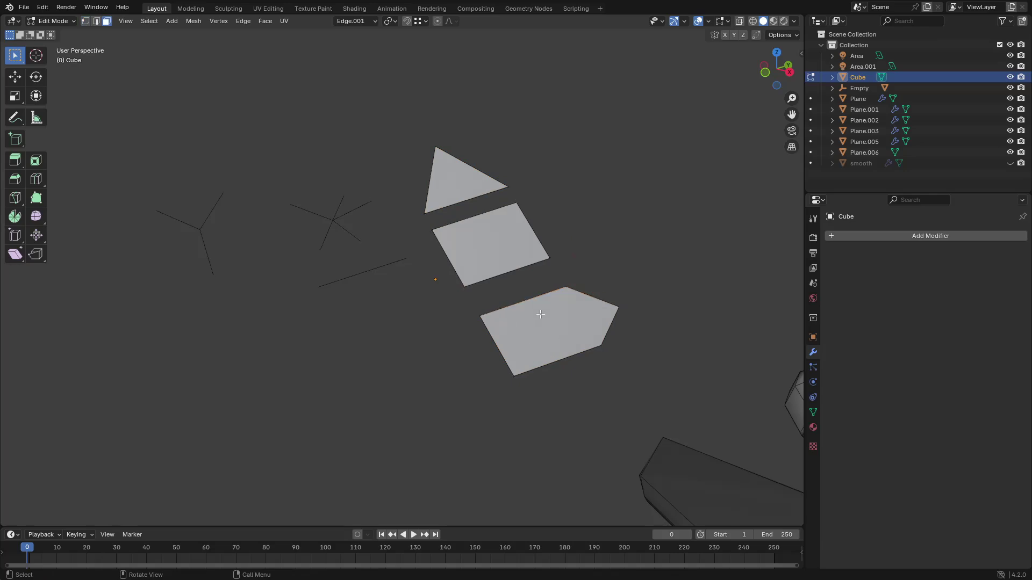
{"action": "key", "text": "1"}
{"action": "left_click", "coordinate": [332, 221]}
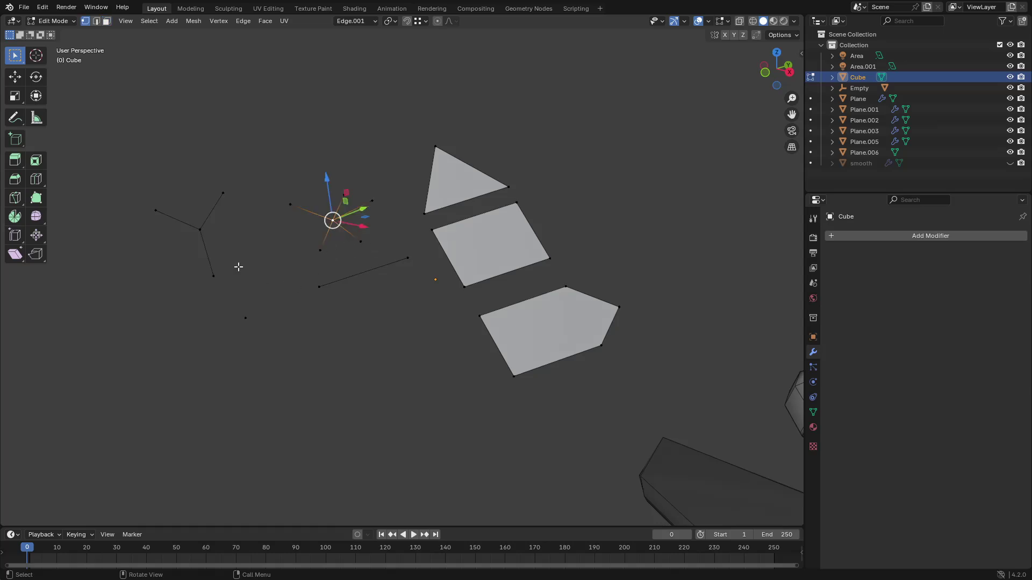
{"action": "key", "text": "ctrl+z"}
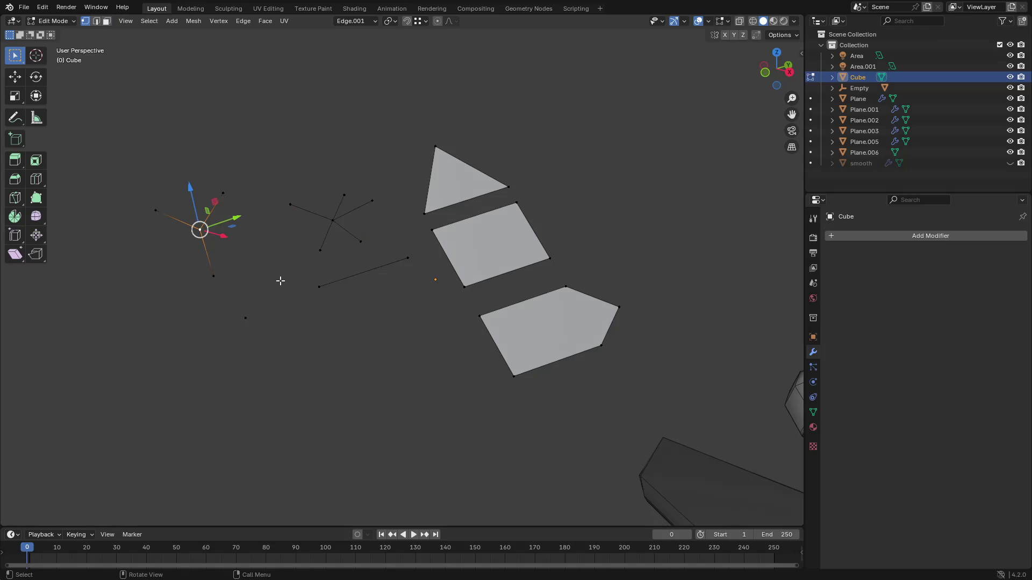
{"action": "key", "text": "g"}
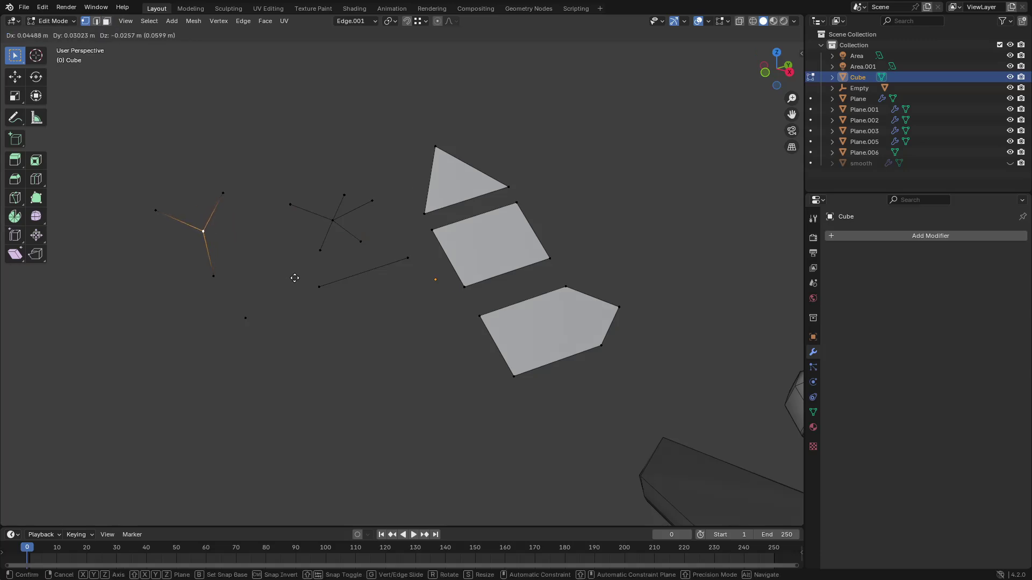
{"action": "left_click", "coordinate": [295, 278]}
Check the star edges and middle centre vertex without moving them, then reselect the left centre vertex.
{"action": "key", "text": "2"}
{"action": "key", "text": "l"}
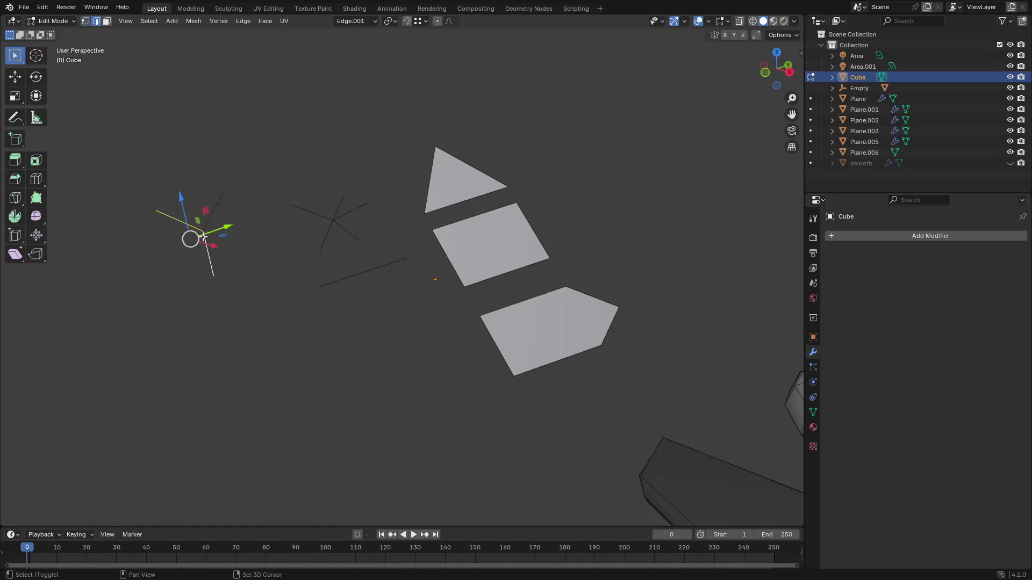
{"action": "left_click", "coordinate": [332, 228]}
{"action": "key", "text": "1"}
{"action": "left_click", "coordinate": [333, 220]}
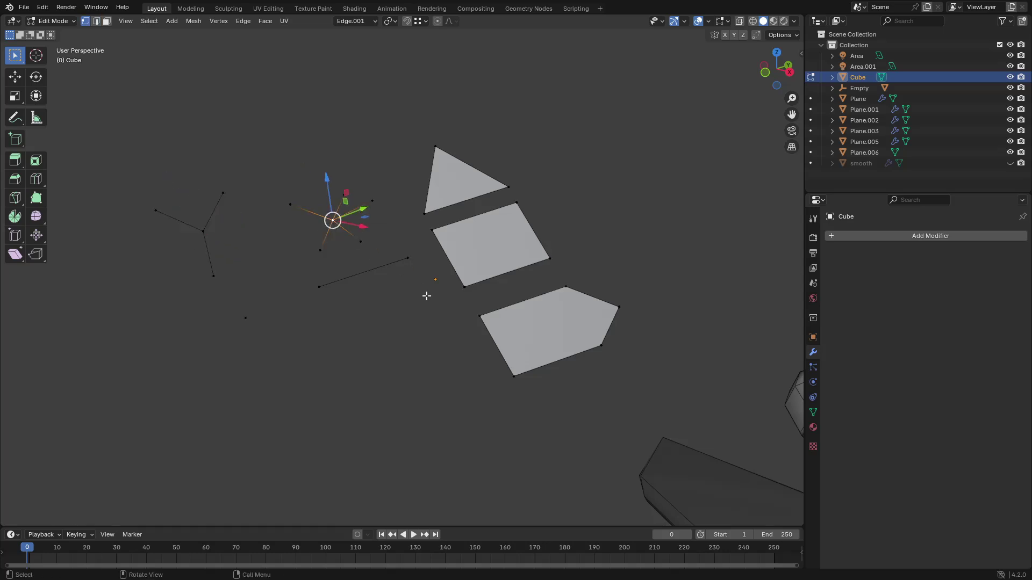
{"action": "key", "text": "g"}
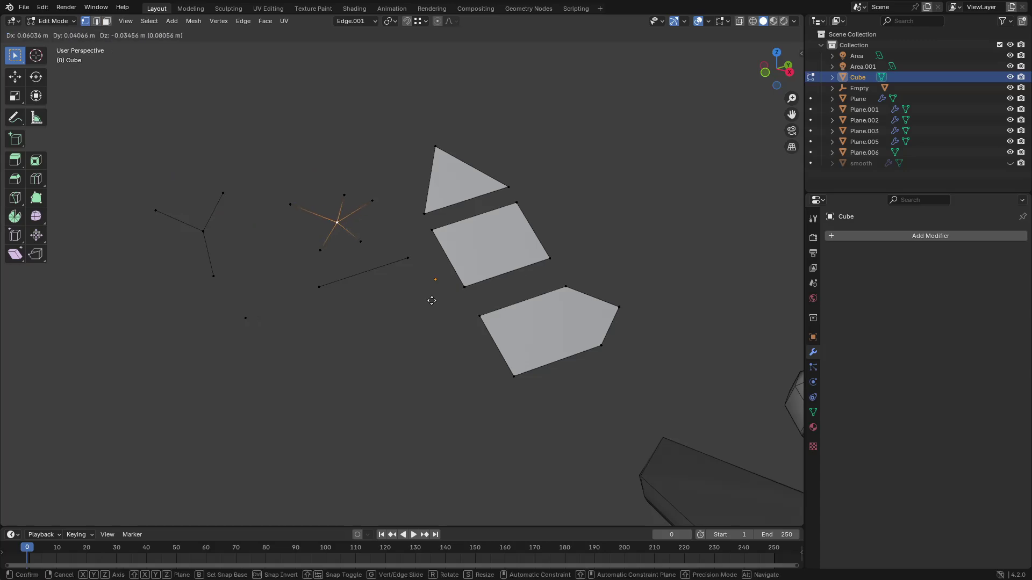
{"action": "key", "text": "Escape"}
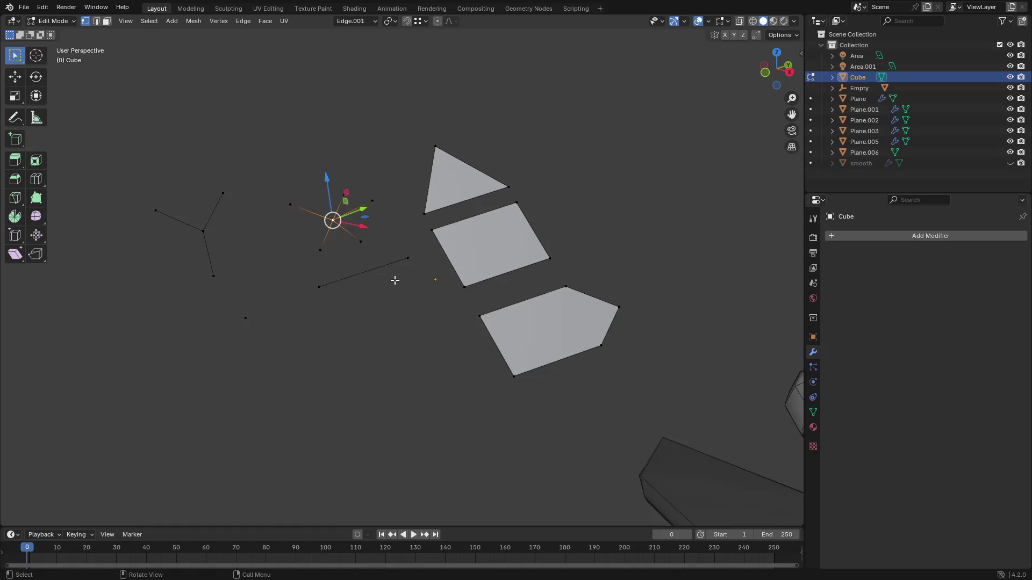
{"action": "left_click", "coordinate": [204, 231]}
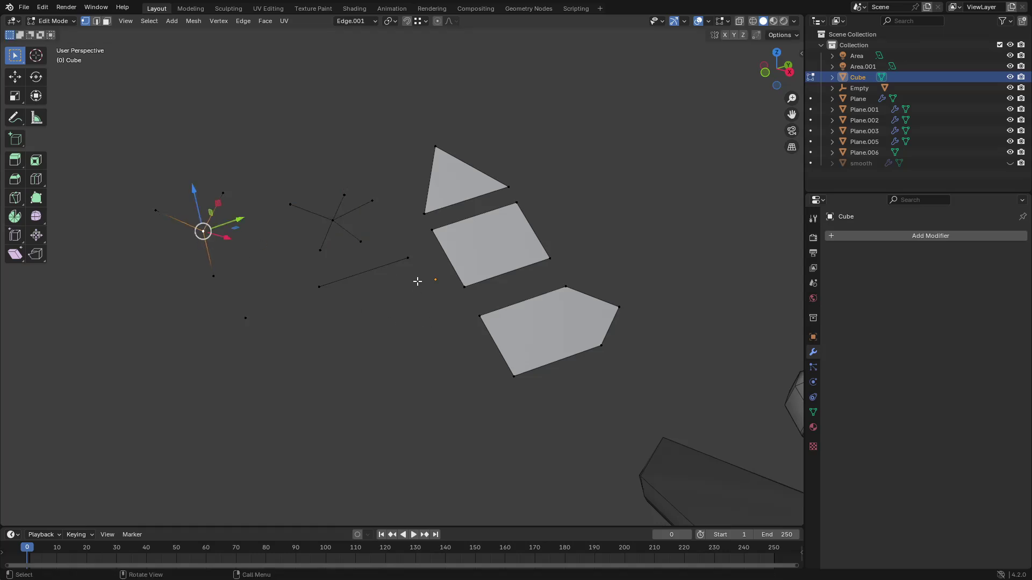
{"action": "scroll", "coordinate": [555, 396], "scroll_direction": "down", "scroll_amount": 2}
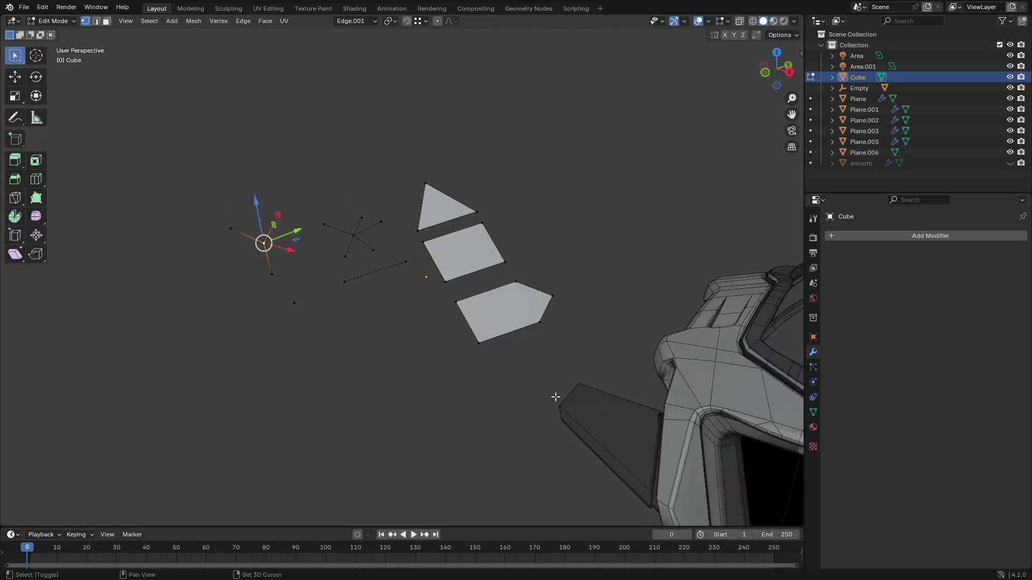
Frame the whole ship and orbit around the hull from several angles.
{"action": "key", "text": "shift+c"}
{"action": "scroll", "coordinate": [458, 308], "scroll_direction": "up", "scroll_amount": 8}
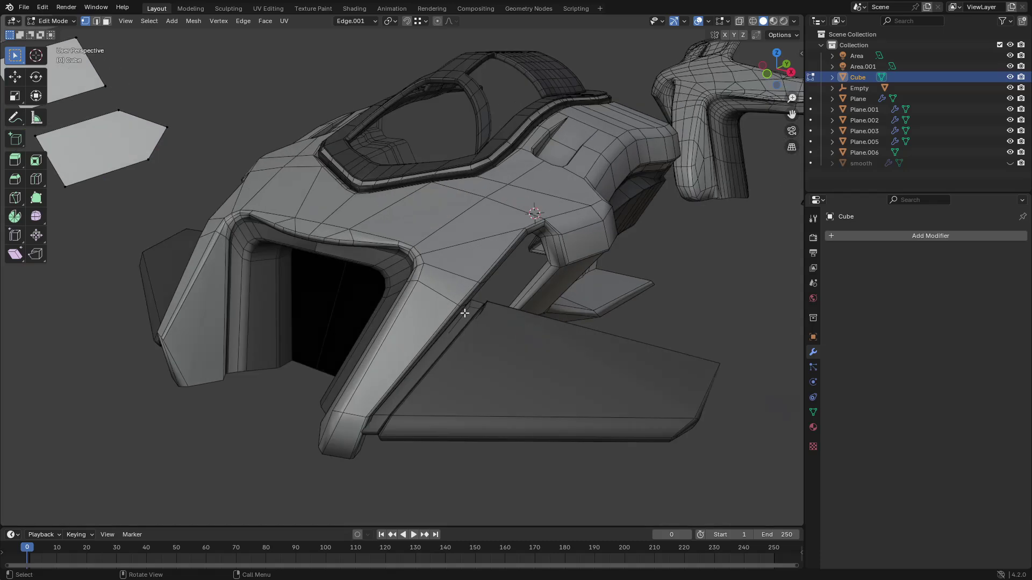
{"action": "middle_click_drag", "start_coordinate": [389, 252], "coordinate": [387, 285]}
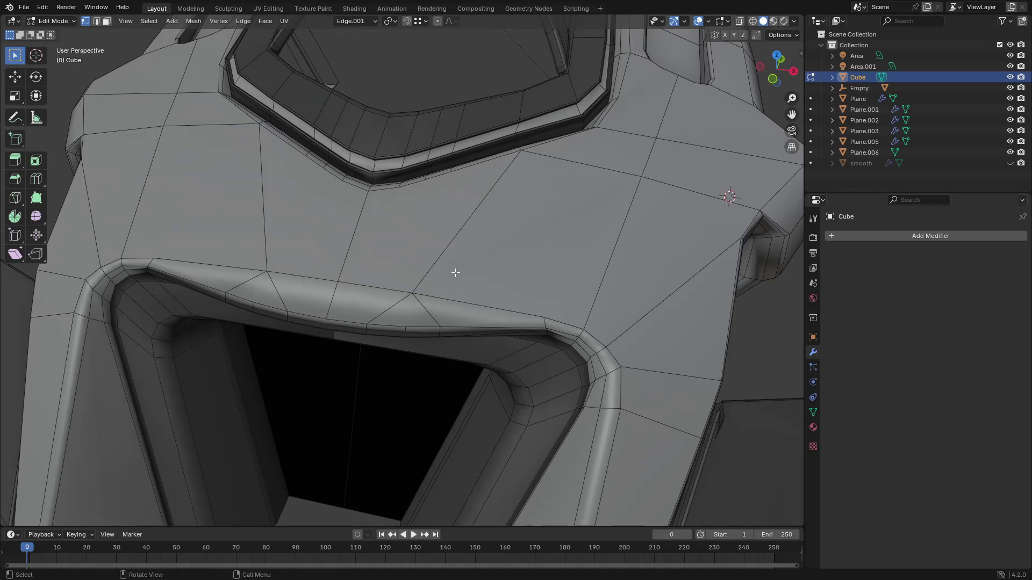
{"action": "middle_click_drag", "start_coordinate": [479, 247], "coordinate": [427, 289]}
{"action": "middle_click_drag", "start_coordinate": [473, 334], "coordinate": [525, 321]}
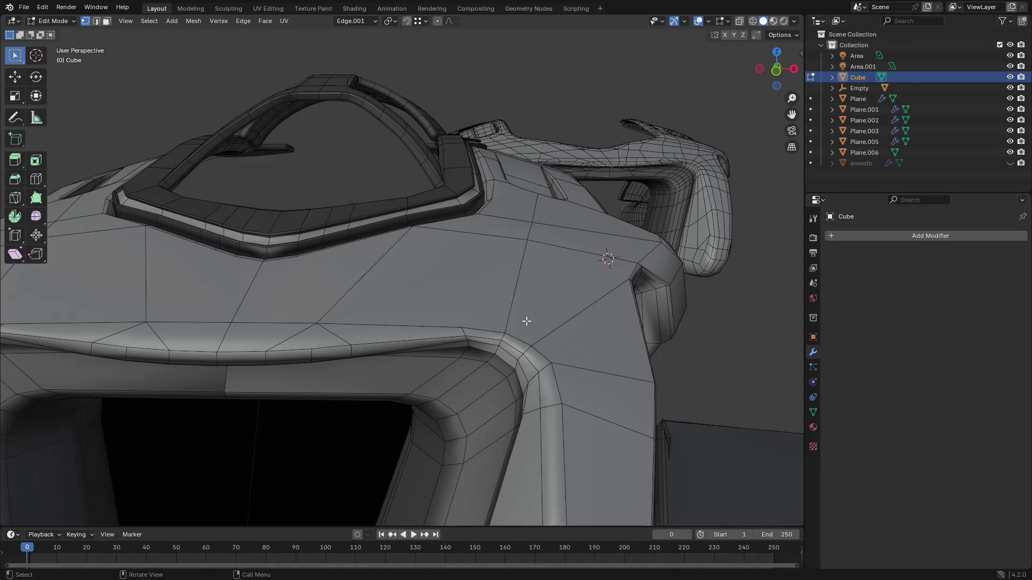
{"action": "middle_click_drag", "start_coordinate": [526, 321], "coordinate": [421, 295]}
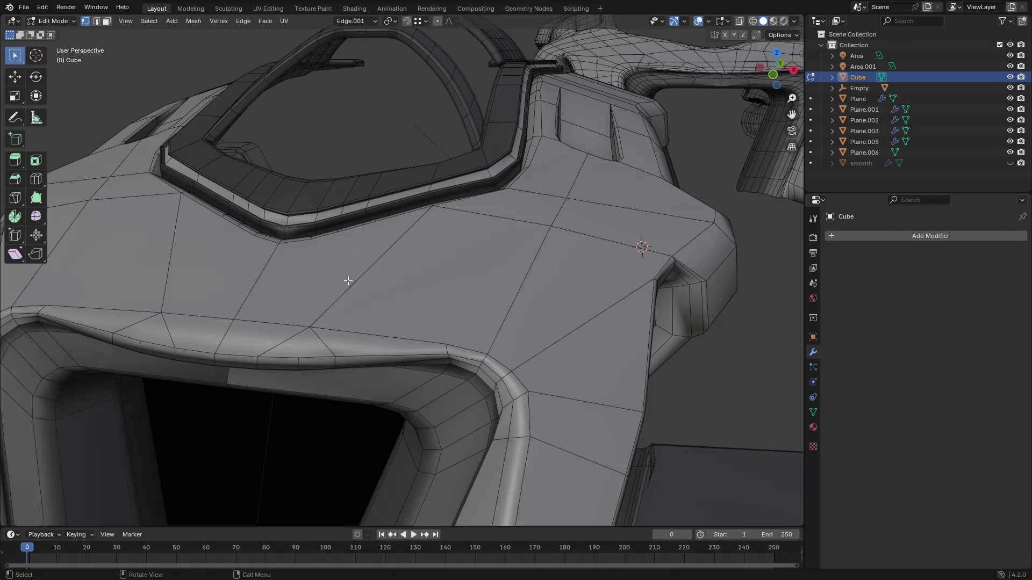
Return to Object Mode and select the Plane.001 hull piece.
{"action": "key", "text": "Tab"}
{"action": "middle_click_drag", "start_coordinate": [348, 280], "coordinate": [491, 146]}
{"action": "left_click", "coordinate": [391, 300]}
{"action": "middle_click_drag", "start_coordinate": [355, 307], "coordinate": [392, 311]}
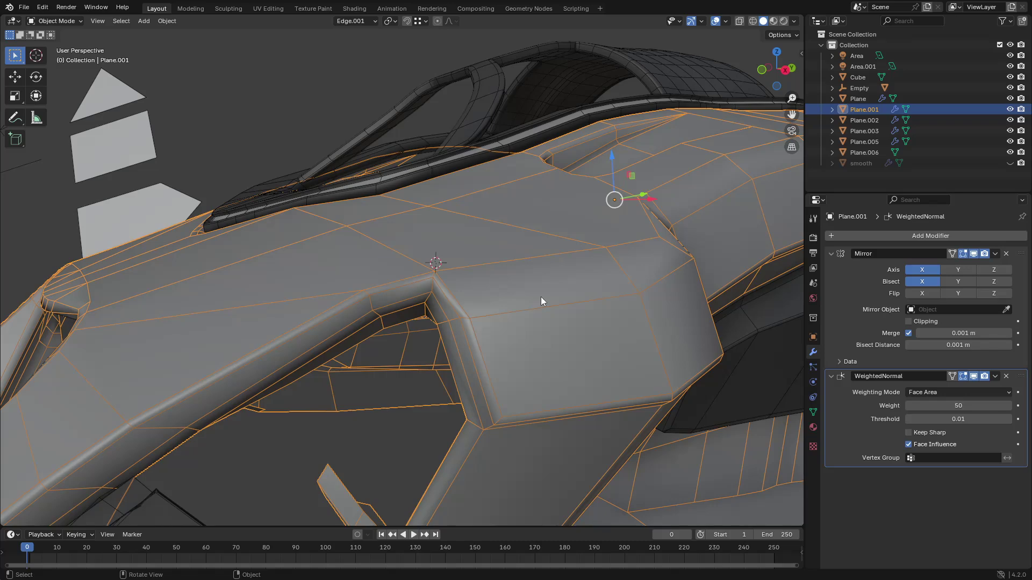
Switch the viewport to rendered shading and reselect the orange Plane.001 hull.
{"action": "key", "text": "alt+a"}
{"action": "middle_click_drag", "start_coordinate": [541, 297], "coordinate": [575, 295]}
{"action": "middle_click_drag", "start_coordinate": [514, 334], "coordinate": [468, 293], "text": "shift"}
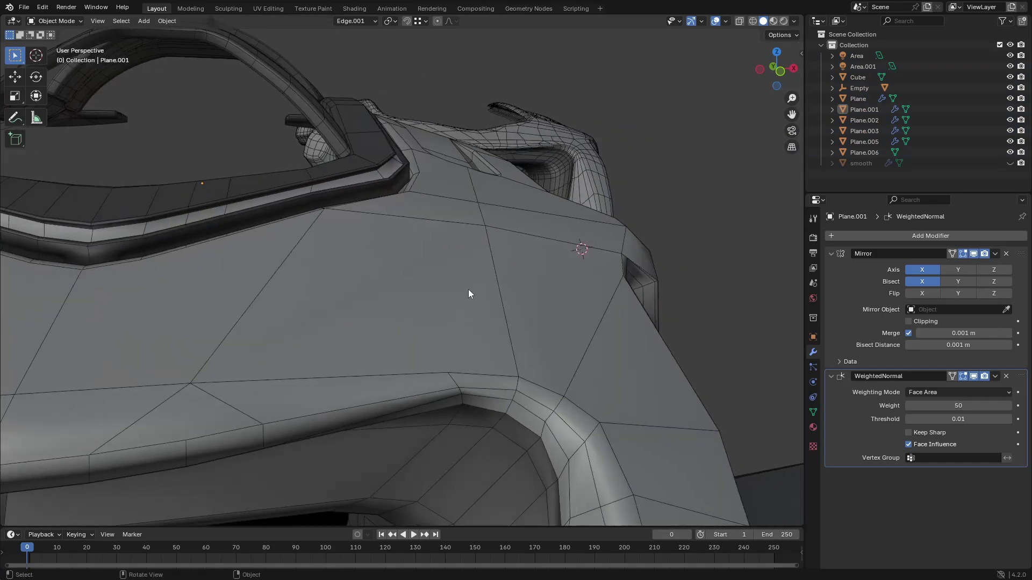
{"action": "left_click", "coordinate": [785, 24]}
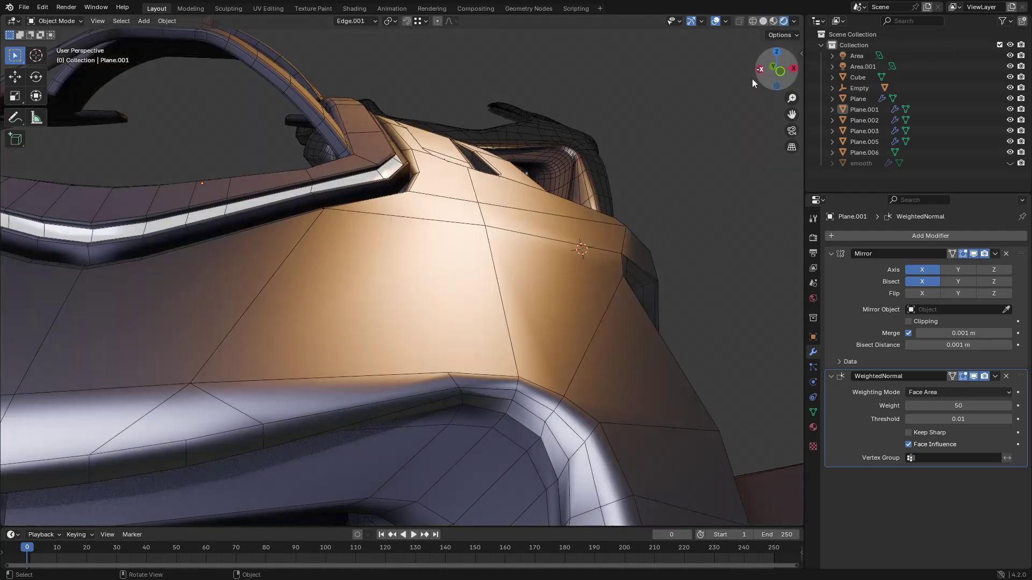
{"action": "mouse_move", "coordinate": [433, 279]}
{"action": "middle_mouse_down"}
{"action": "mouse_move", "coordinate": [401, 297]}
{"action": "mouse_move", "coordinate": [508, 267]}
{"action": "mouse_move", "coordinate": [435, 266]}
{"action": "middle_mouse_up"}
{"action": "left_click", "coordinate": [435, 266]}
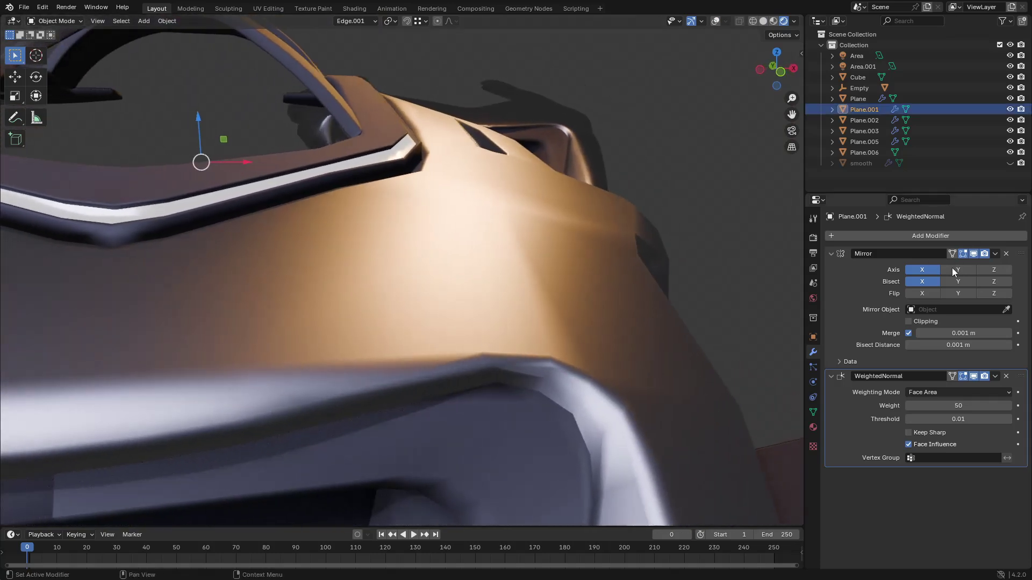
Add a Triangulate modifier to Plane.001 and turn on the wireframe overlay.
{"action": "left_click", "coordinate": [933, 235]}
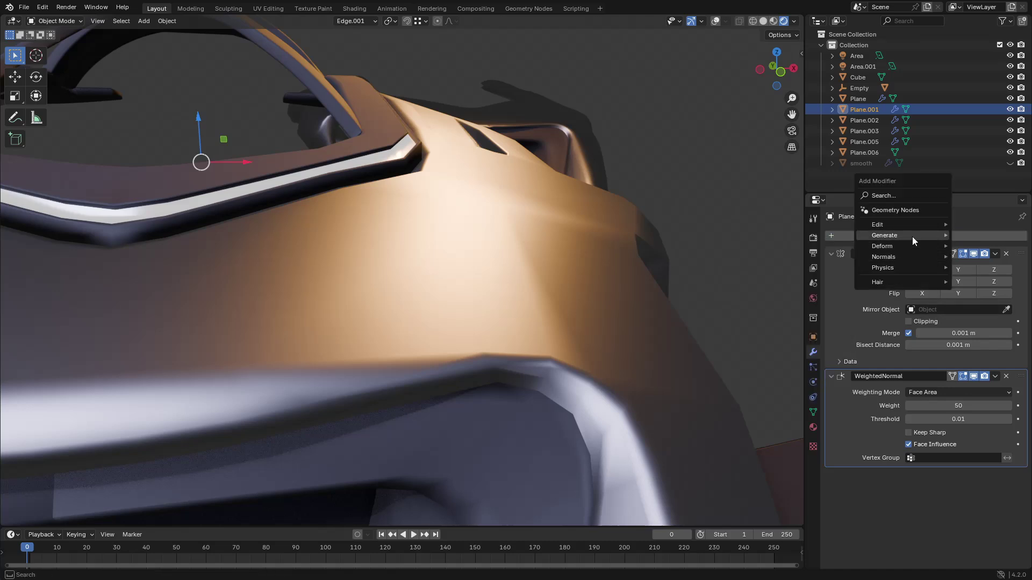
{"action": "mouse_move", "coordinate": [911, 236]}
{"action": "left_click", "coordinate": [817, 386]}
{"action": "middle_click_drag", "start_coordinate": [789, 391], "coordinate": [731, 162]}
{"action": "left_click", "coordinate": [715, 20]}
{"action": "middle_click_drag", "start_coordinate": [611, 210], "coordinate": [489, 297]}
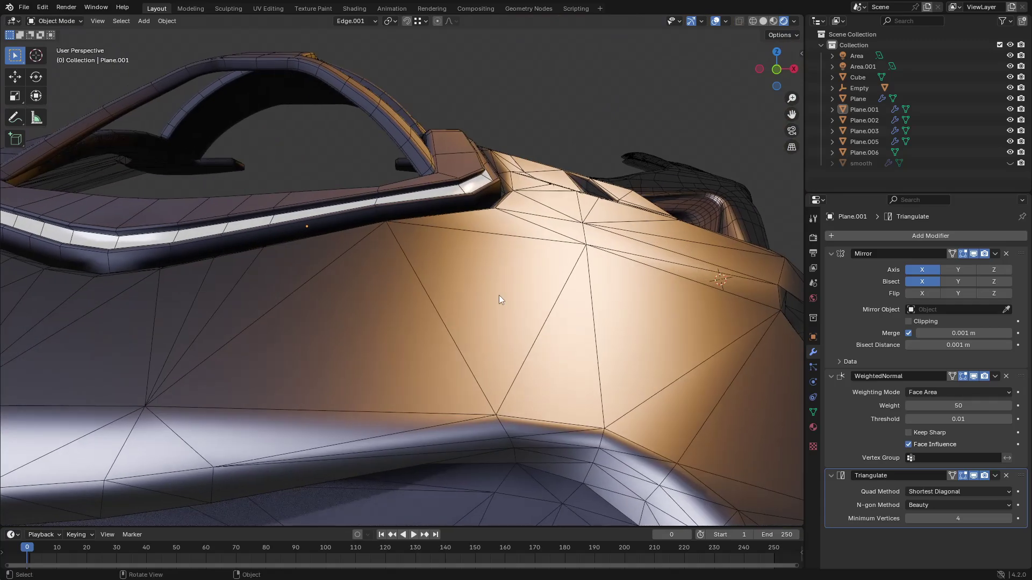
{"action": "middle_click_drag", "start_coordinate": [570, 278], "coordinate": [507, 282]}
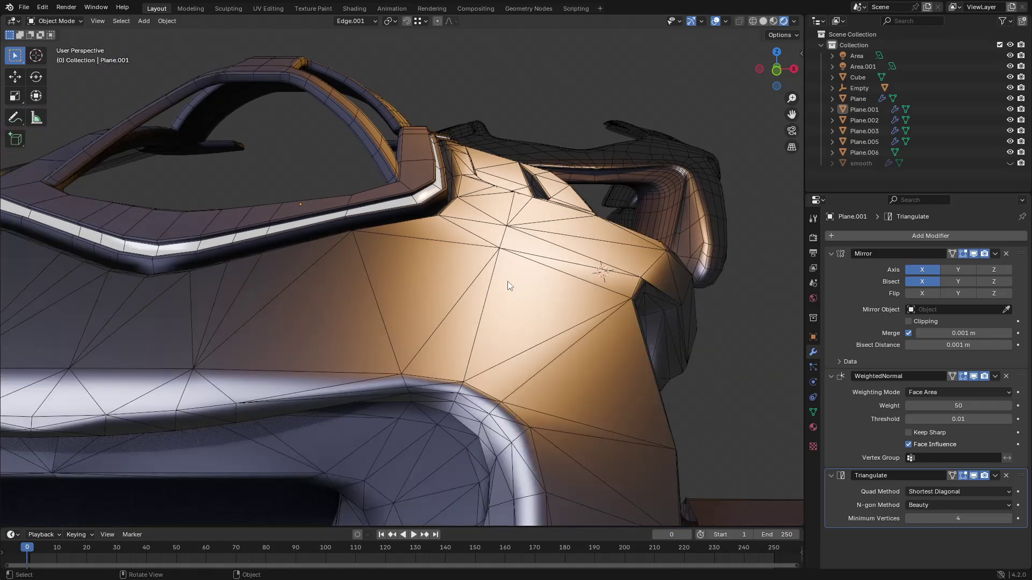
{"action": "middle_click_drag", "start_coordinate": [508, 281], "coordinate": [448, 236]}
{"action": "middle_click_drag", "start_coordinate": [428, 282], "coordinate": [490, 267]}
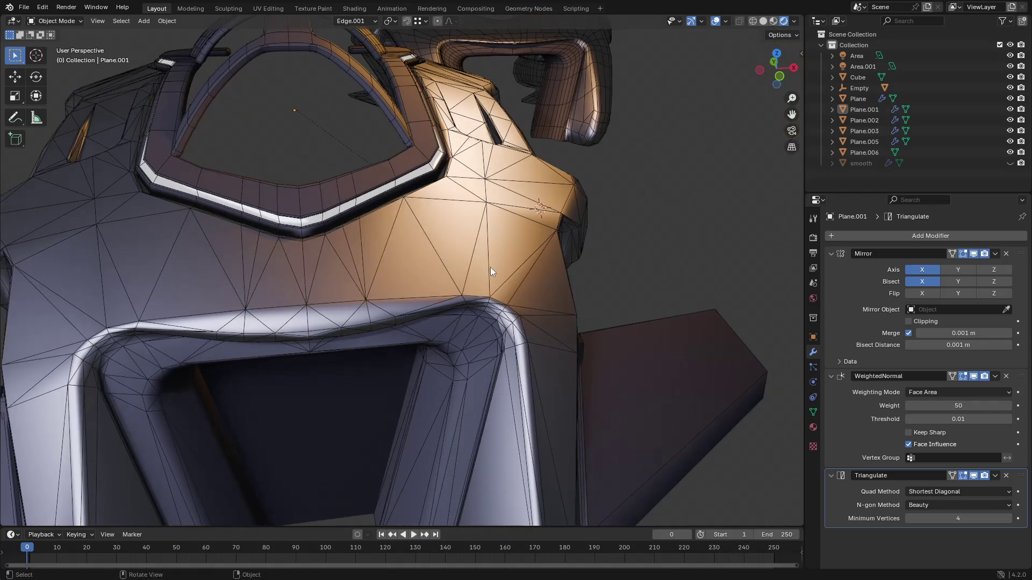
{"action": "middle_click_drag", "start_coordinate": [490, 267], "coordinate": [518, 256]}
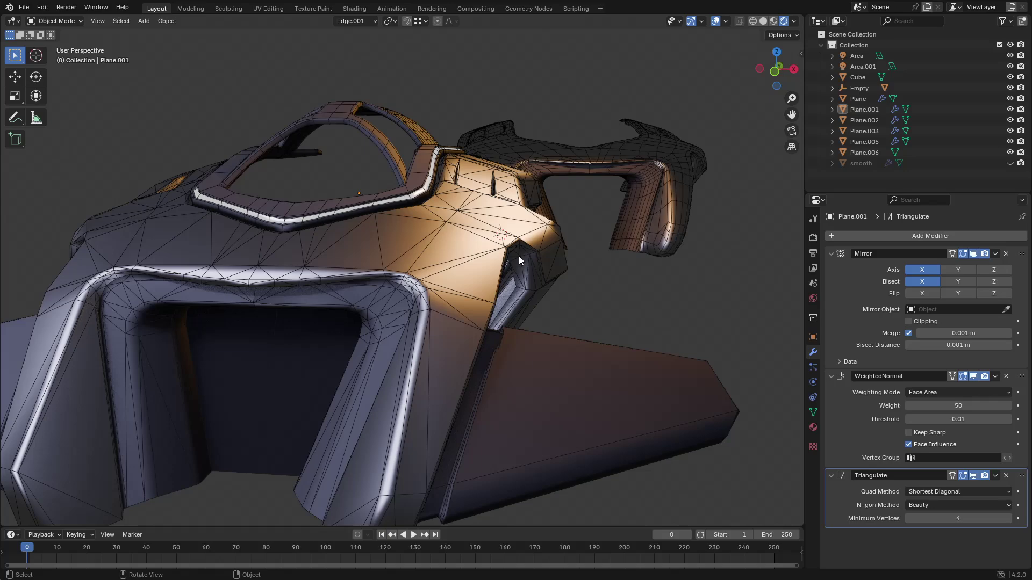
{"action": "left_click", "coordinate": [485, 266]}
Switch the viewport to Solid shading.
{"action": "middle_click_drag", "start_coordinate": [453, 243], "coordinate": [465, 218]}
{"action": "key", "text": "Tab"}
{"action": "key", "text": "Tab"}
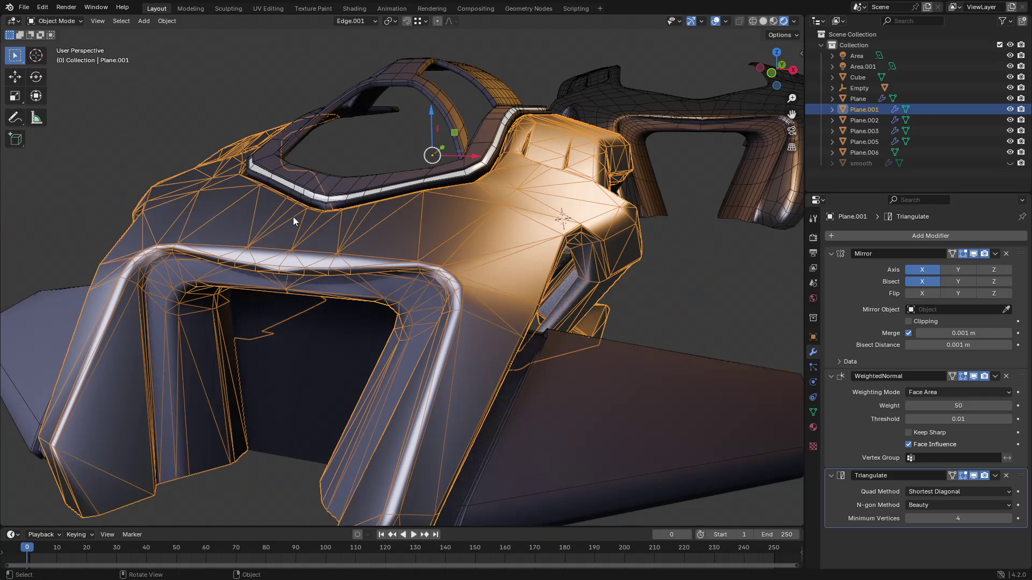
{"action": "middle_click_drag", "start_coordinate": [457, 286], "coordinate": [508, 283]}
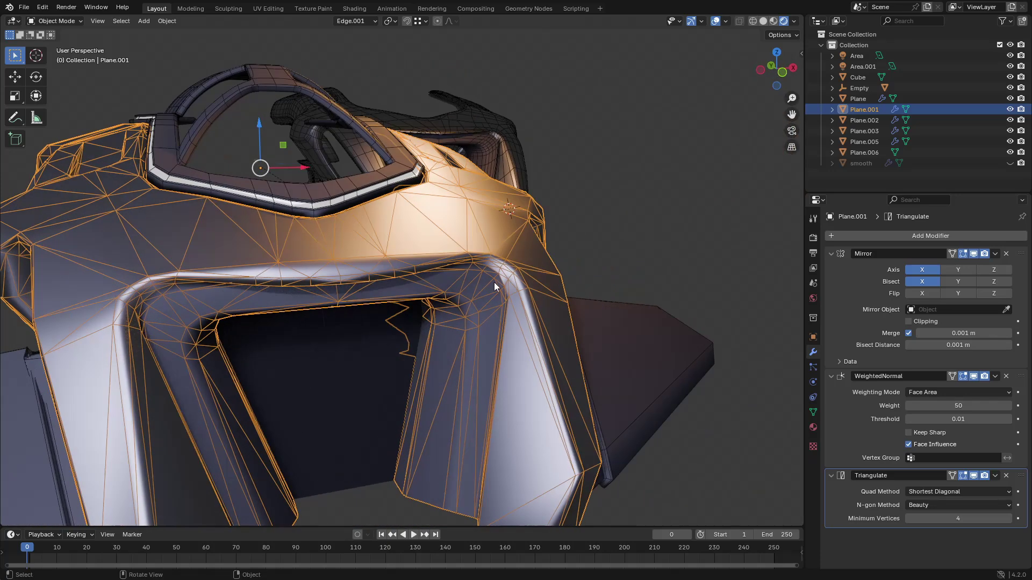
{"action": "scroll", "coordinate": [462, 256], "scroll_direction": "up", "scroll_amount": 2}
{"action": "key", "text": "z"}
{"action": "left_click", "coordinate": [685, 137]}
Inspect Plane.001's triangles up close, then orbit toward the rear of the ship.
{"action": "key", "text": "alt+a"}
{"action": "scroll", "coordinate": [424, 231], "scroll_direction": "up", "scroll_amount": 3}
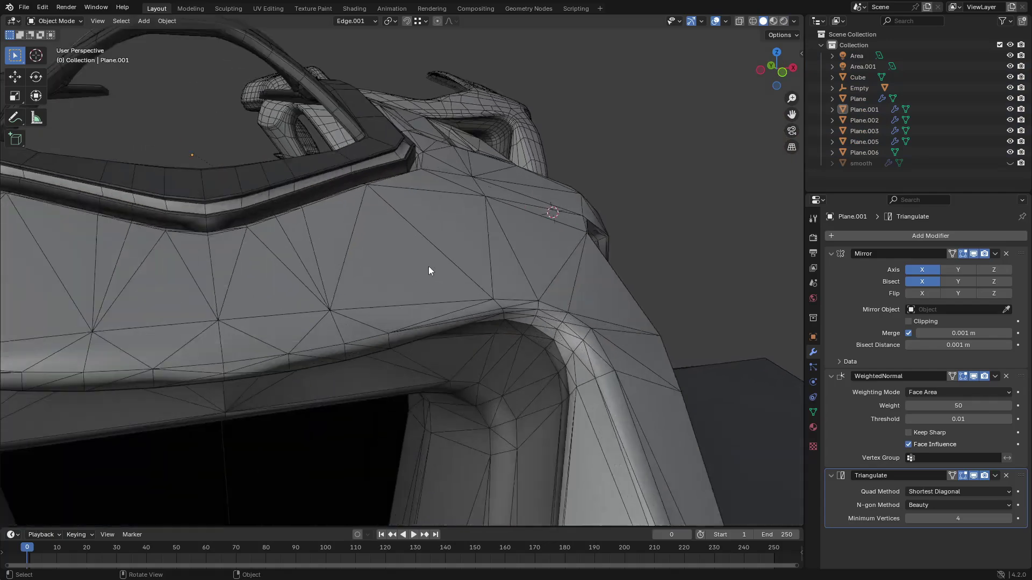
{"action": "scroll", "coordinate": [431, 260], "scroll_direction": "up", "scroll_amount": 3}
{"action": "left_click", "coordinate": [375, 306]}
{"action": "middle_click_drag", "start_coordinate": [375, 306], "coordinate": [418, 207]}
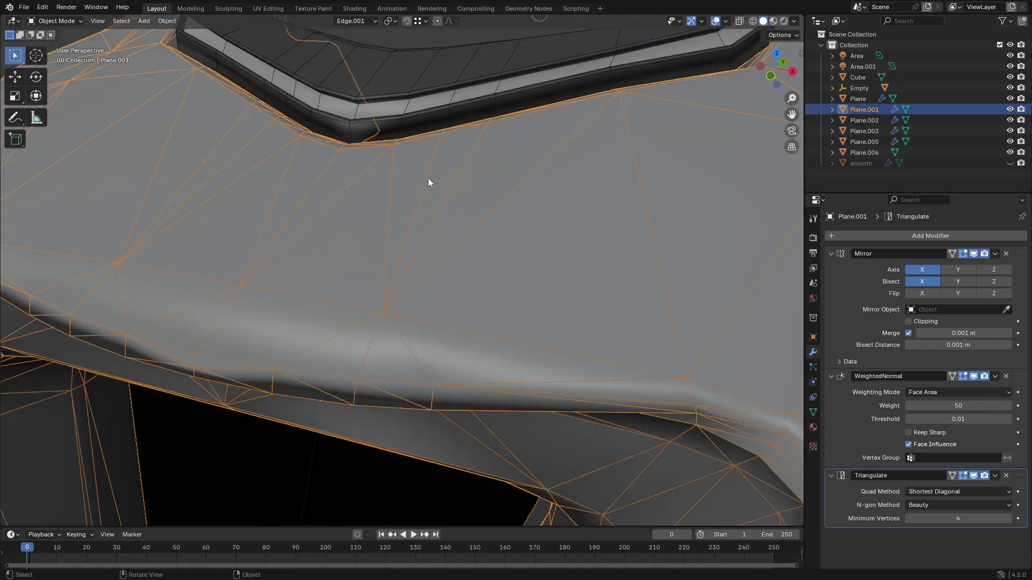
{"action": "key", "text": "alt+a"}
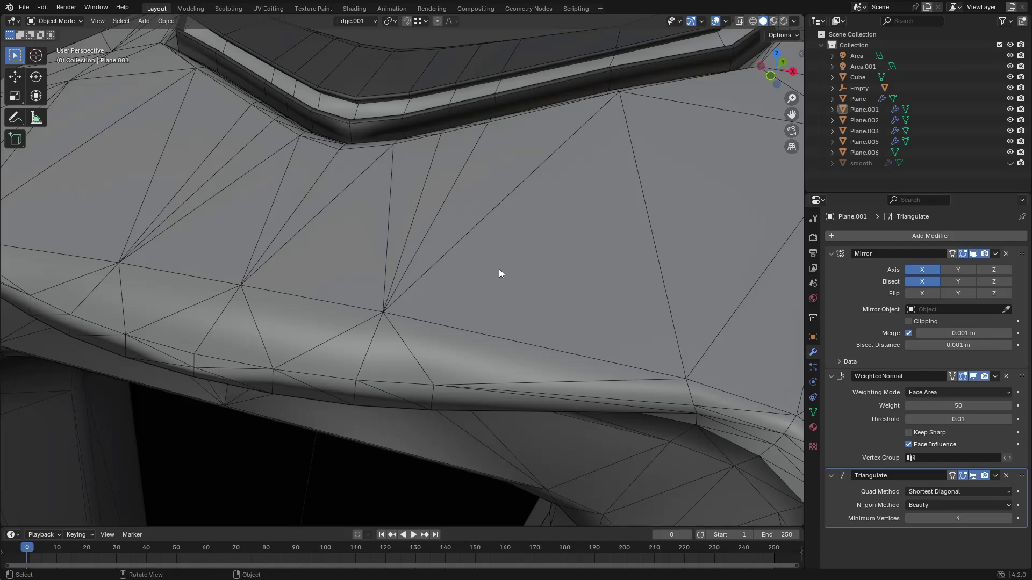
{"action": "middle_click_drag", "start_coordinate": [599, 126], "coordinate": [487, 299]}
{"action": "scroll", "coordinate": [618, 138], "scroll_direction": "down", "scroll_amount": 4}
{"action": "middle_click_drag", "start_coordinate": [638, 219], "coordinate": [536, 311]}
{"action": "scroll", "coordinate": [535, 312], "scroll_direction": "up", "scroll_amount": 3}
{"action": "scroll", "coordinate": [455, 279], "scroll_direction": "up", "scroll_amount": 1}
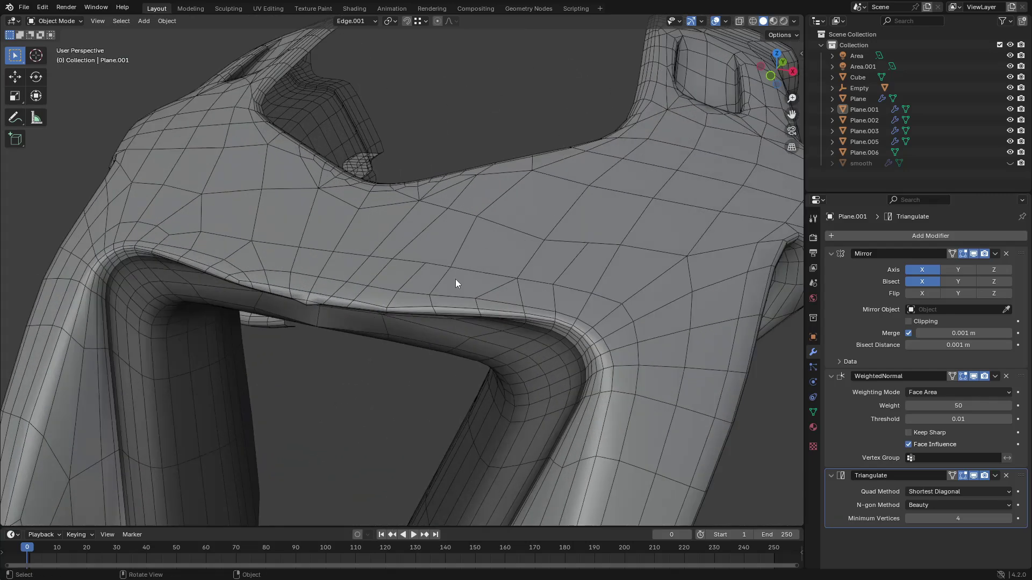
Select the rear piece Plane.006 and enter Edit Mode on its mesh.
{"action": "left_click", "coordinate": [454, 279]}
{"action": "key", "text": "Tab"}
{"action": "left_click", "coordinate": [514, 279]}
{"action": "scroll", "coordinate": [515, 279], "scroll_direction": "up", "scroll_amount": 2}
{"action": "middle_click_drag", "start_coordinate": [515, 279], "coordinate": [503, 299]}
{"action": "key", "text": "alt+a"}
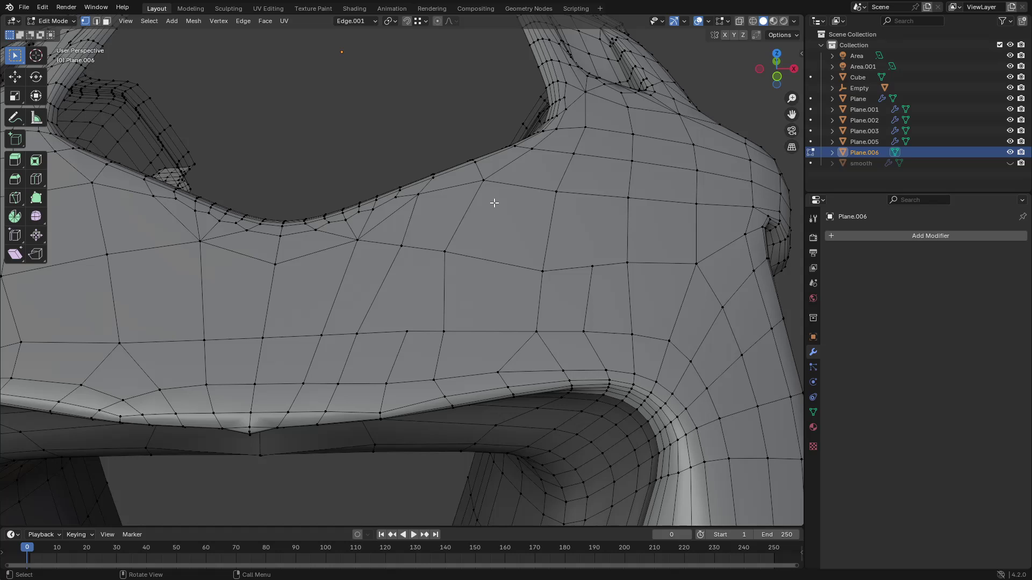
Add a cylinder in Object Mode and move it up and across over the hull.
{"action": "key", "text": "Tab"}
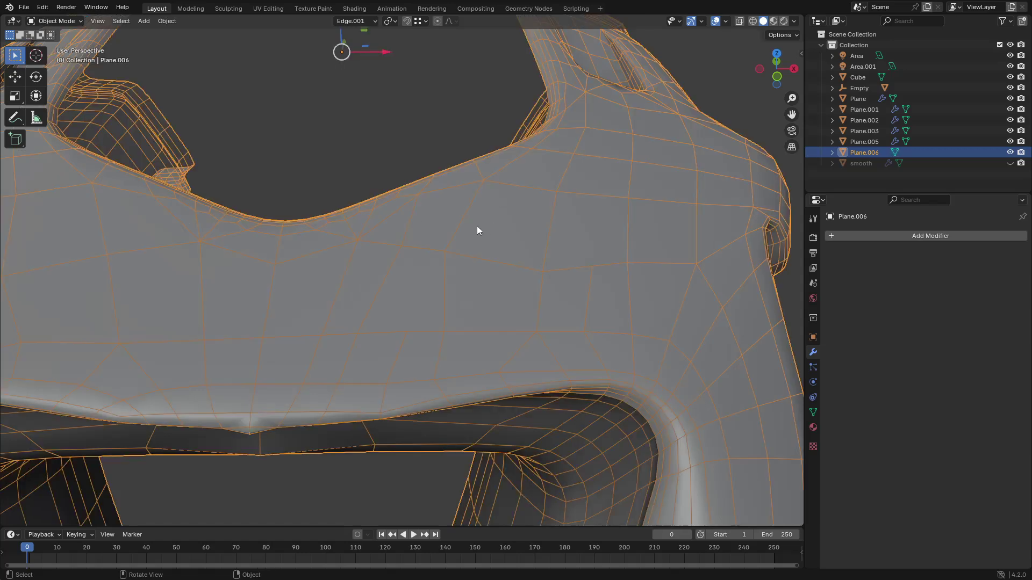
{"action": "key", "text": "shift+a"}
{"action": "mouse_move", "coordinate": [420, 77]}
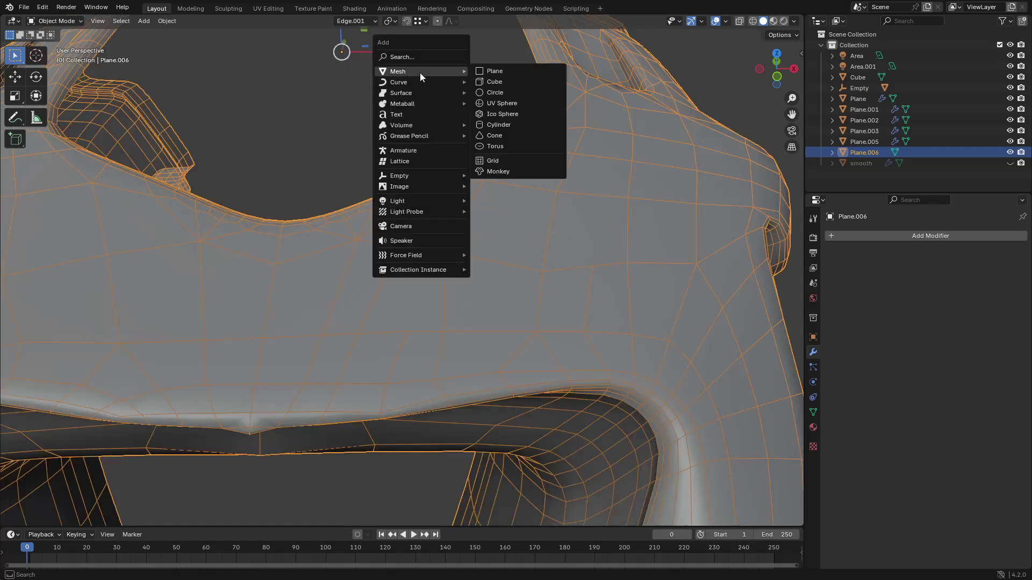
{"action": "left_click", "coordinate": [527, 124]}
{"action": "key", "text": "g"}
{"action": "key", "text": "shift+z"}
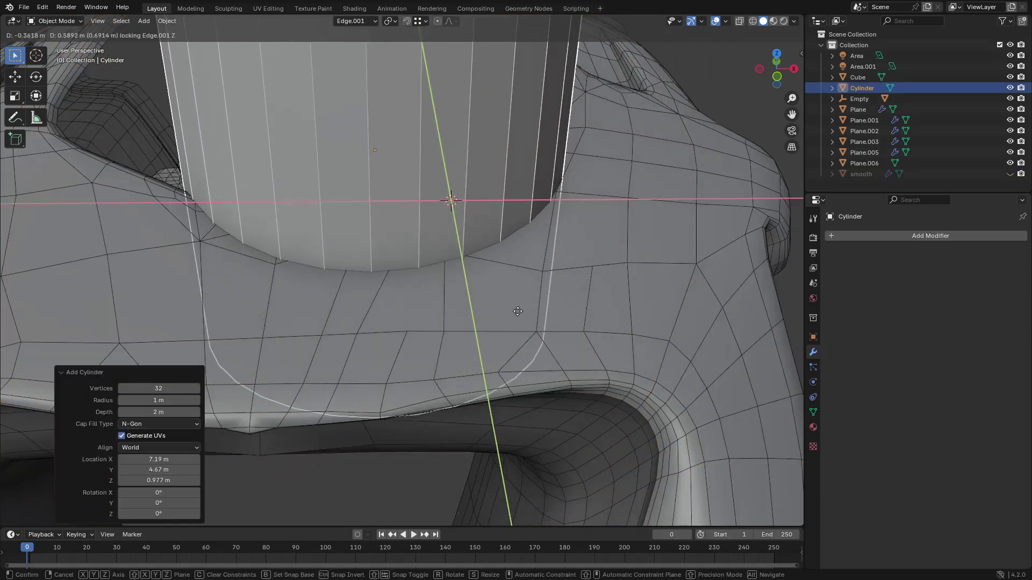
{"action": "left_click", "coordinate": [521, 316]}
{"action": "key", "text": "g"}
{"action": "key", "text": "z"}
{"action": "key", "text": "z"}
{"action": "key", "text": "shift+z"}
{"action": "left_click", "coordinate": [553, 321]}
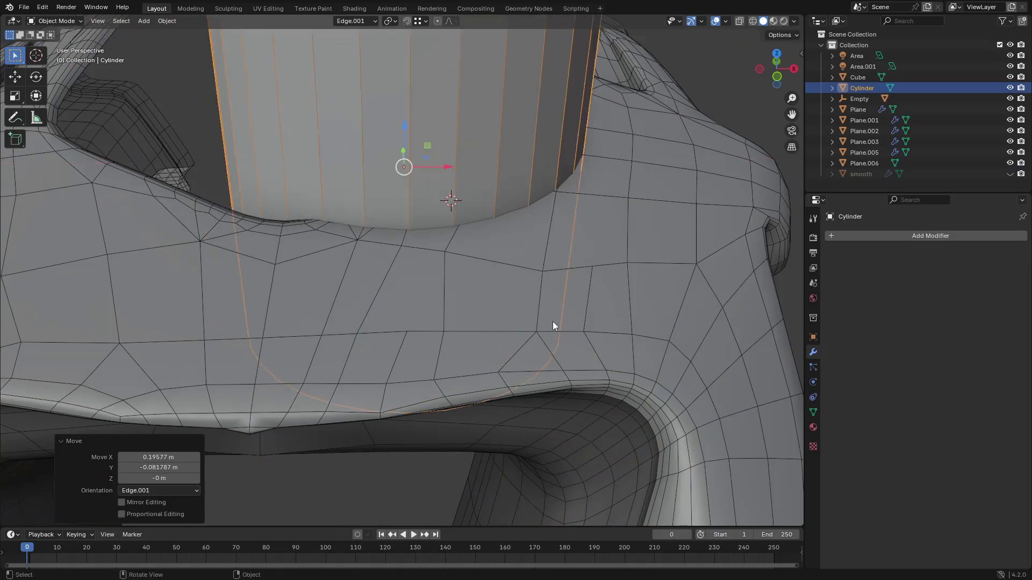
Reselect the cylinder and slide it horizontally without changing its height.
{"action": "left_click", "coordinate": [613, 277]}
{"action": "left_click", "coordinate": [887, 237]}
{"action": "mouse_move", "coordinate": [889, 240]}
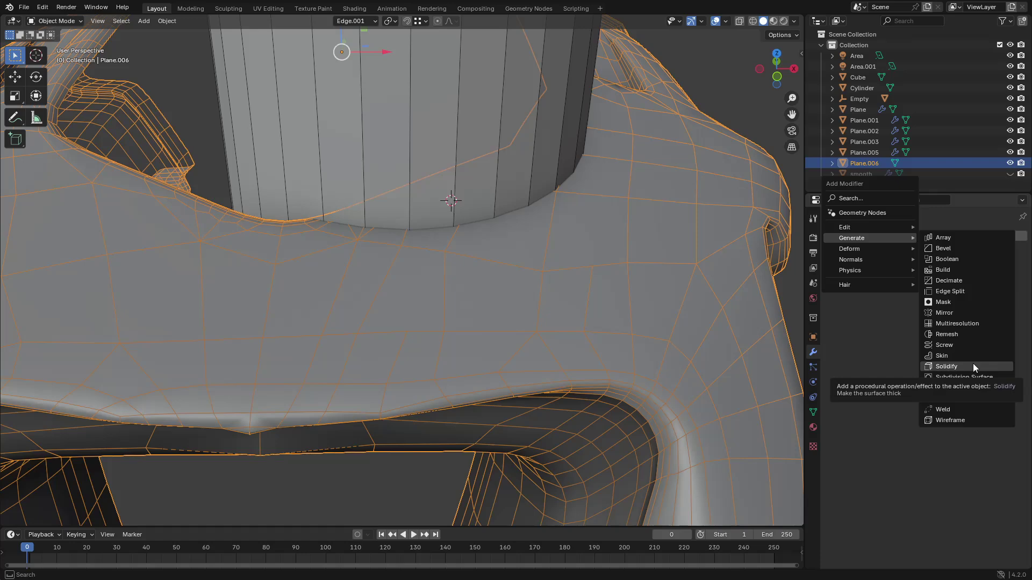
{"action": "left_click", "coordinate": [484, 157]}
{"action": "key", "text": "g"}
{"action": "key", "text": "shift+z"}
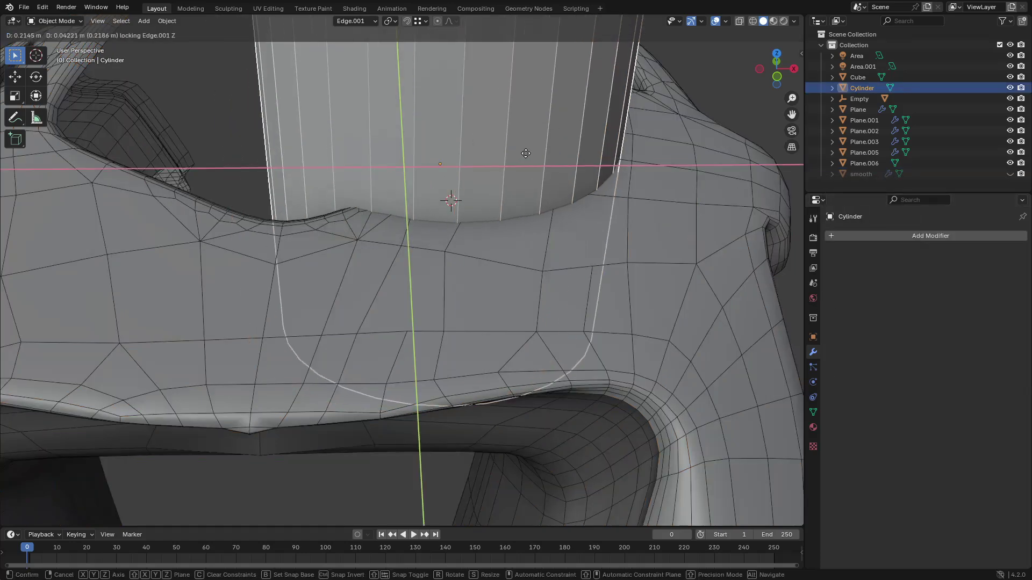
{"action": "left_click", "coordinate": [606, 231]}
Scale the cylinder to 0.799 and move it to its final spot over the hull.
{"action": "key", "text": "s"}
{"action": "left_click", "coordinate": [579, 217]}
{"action": "key", "text": "g"}
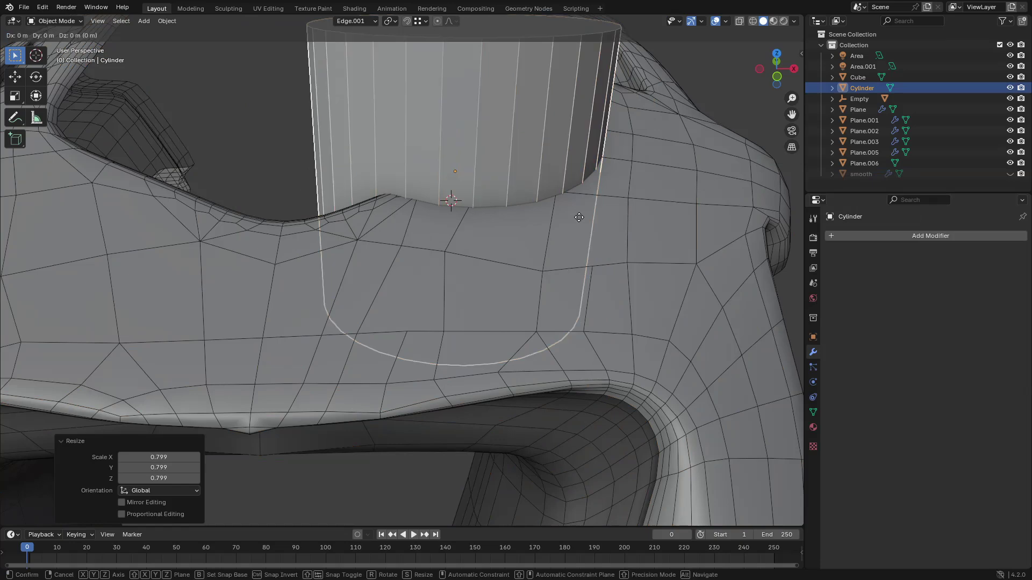
{"action": "key", "text": "shift+z"}
{"action": "left_click", "coordinate": [569, 234]}
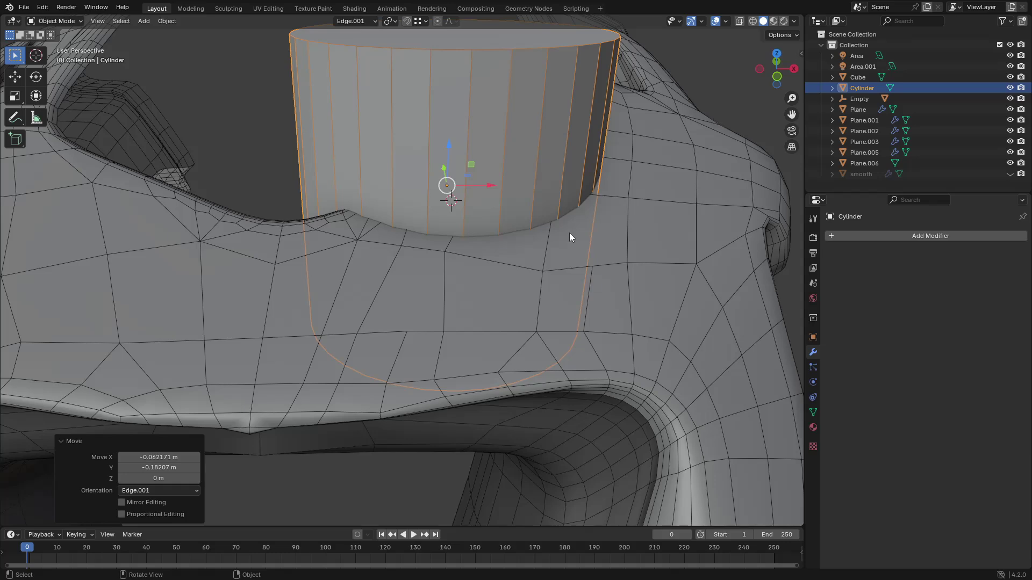
Add a Boolean Difference modifier on Plane.006 using Cylinder, then hide the cylinder.
{"action": "left_click", "coordinate": [604, 269]}
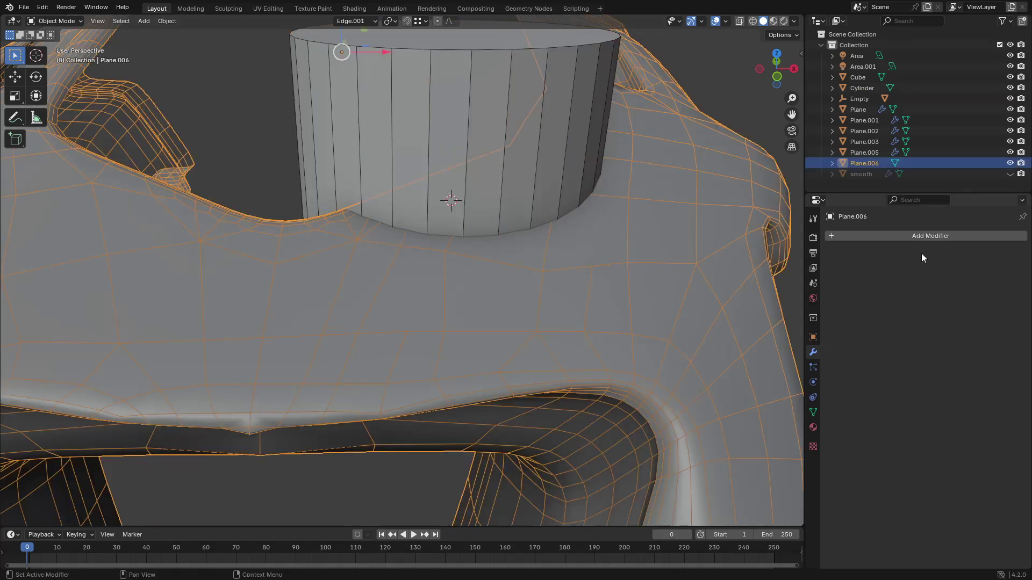
{"action": "left_click", "coordinate": [921, 237]}
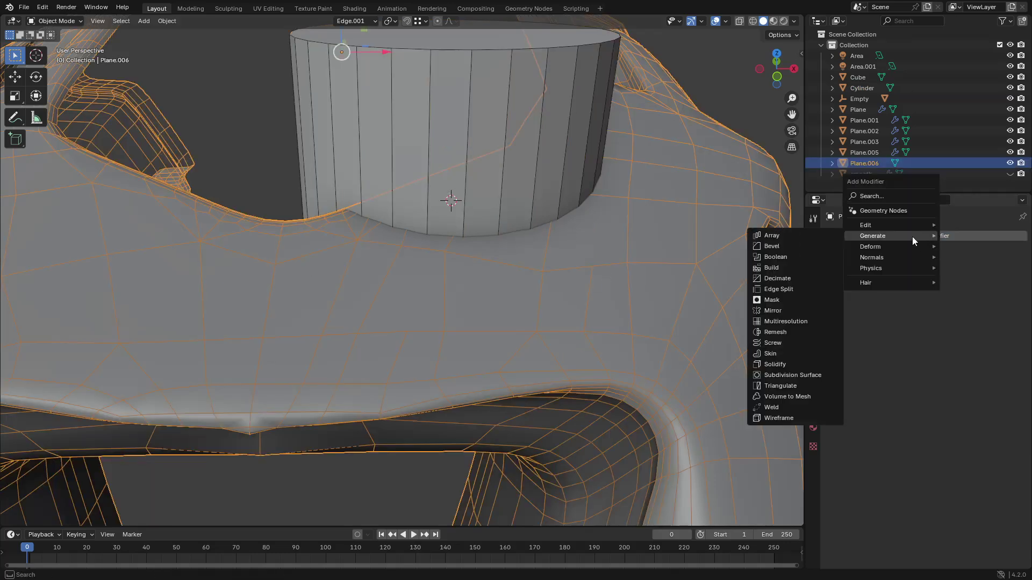
{"action": "left_click", "coordinate": [813, 259]}
{"action": "left_click", "coordinate": [1009, 296]}
{"action": "left_click", "coordinate": [439, 143]}
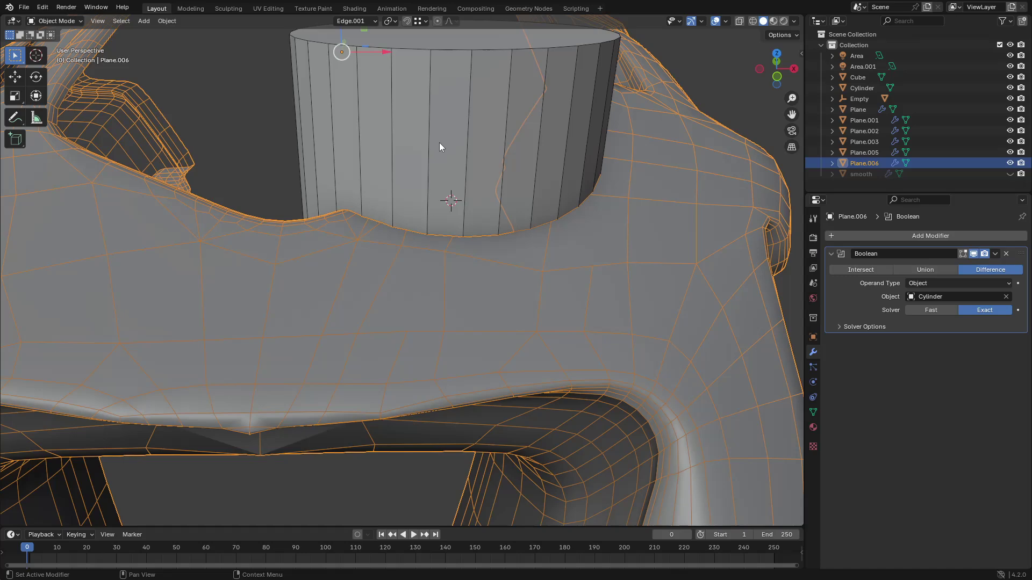
{"action": "left_click", "coordinate": [440, 143]}
{"action": "key", "text": "h"}
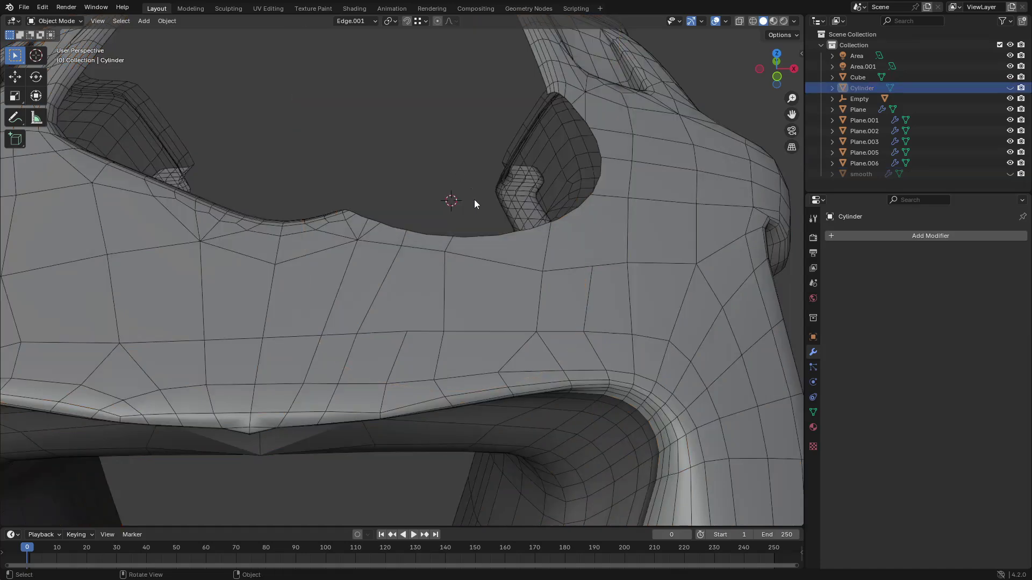
{"action": "scroll", "coordinate": [519, 272], "scroll_direction": "down", "scroll_amount": 3}
{"action": "middle_click_drag", "start_coordinate": [519, 272], "coordinate": [495, 279]}
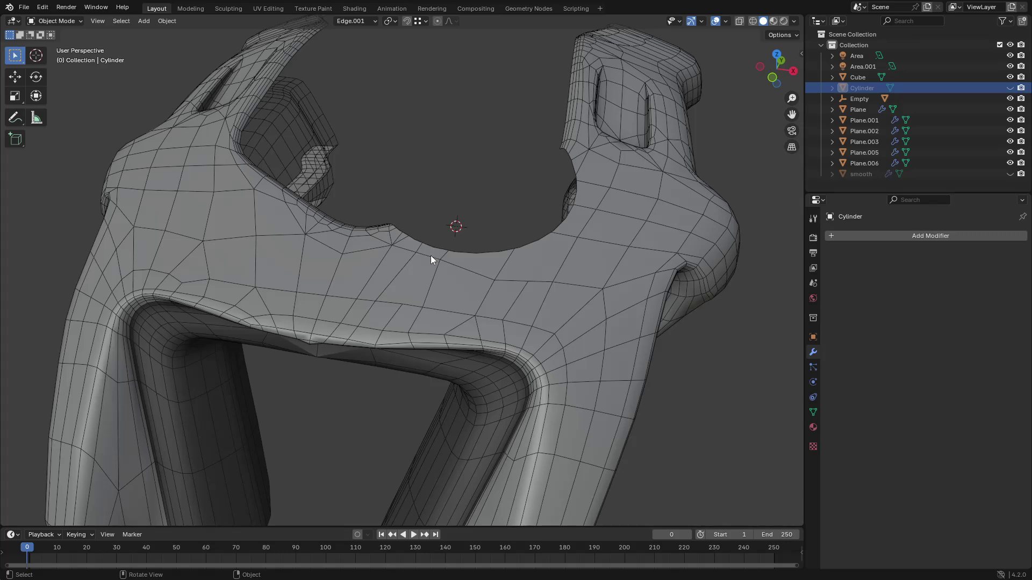
Add a Mirror modifier to Plane.006 with Bisect X turned on.
{"action": "left_click", "coordinate": [430, 278]}
{"action": "left_click", "coordinate": [895, 237]}
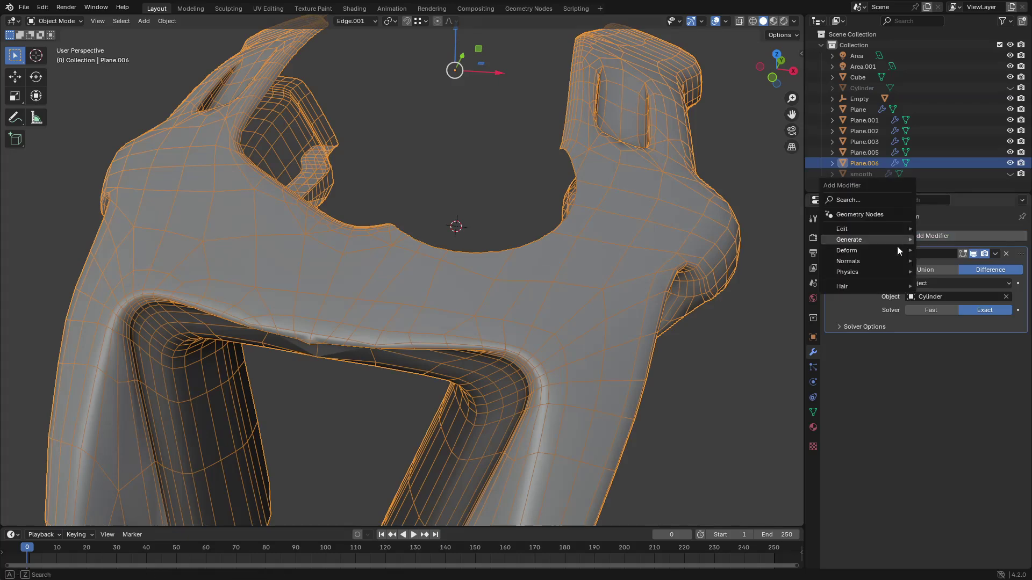
{"action": "mouse_move", "coordinate": [881, 241]}
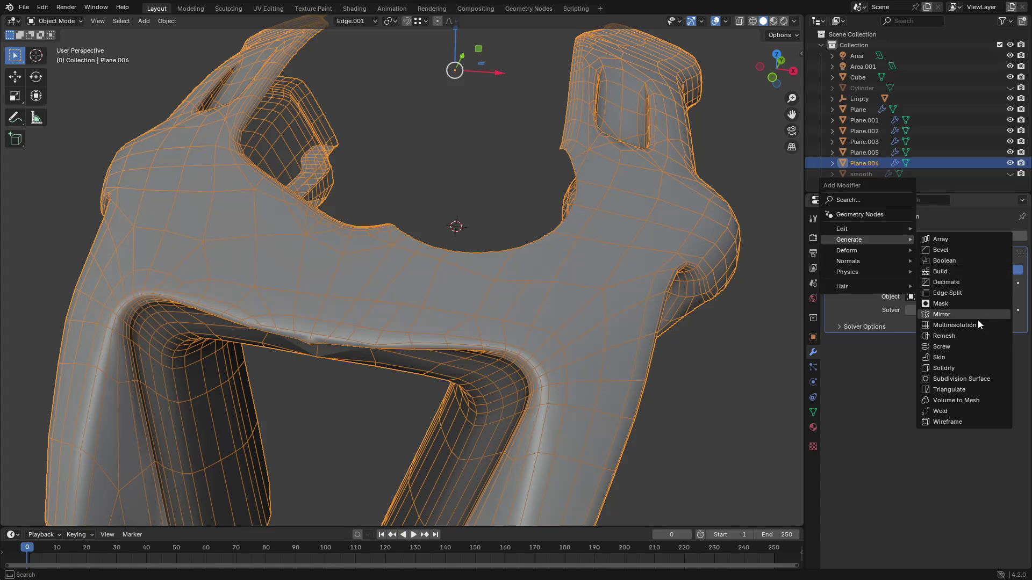
{"action": "left_click", "coordinate": [965, 316]}
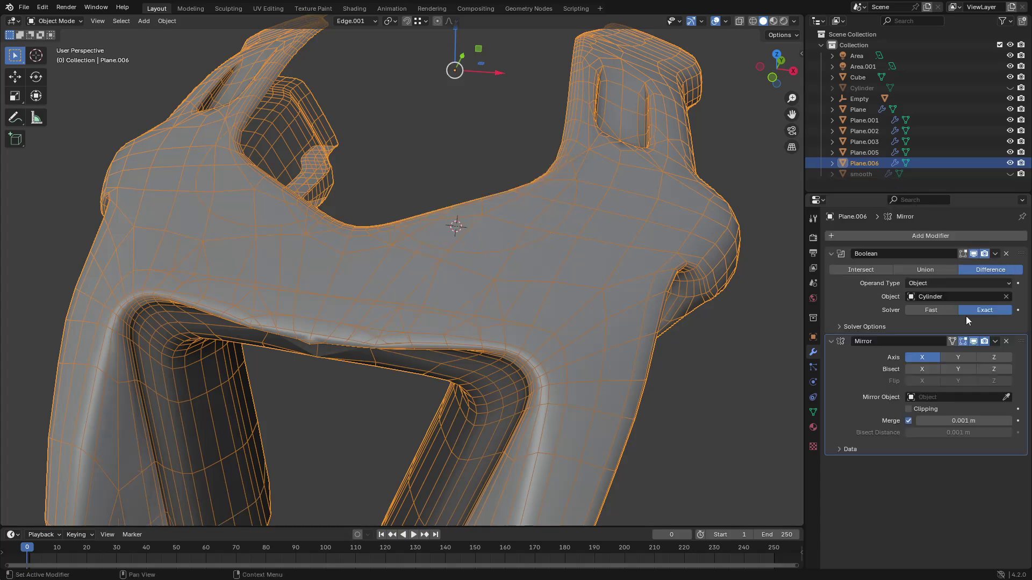
{"action": "left_click", "coordinate": [922, 369]}
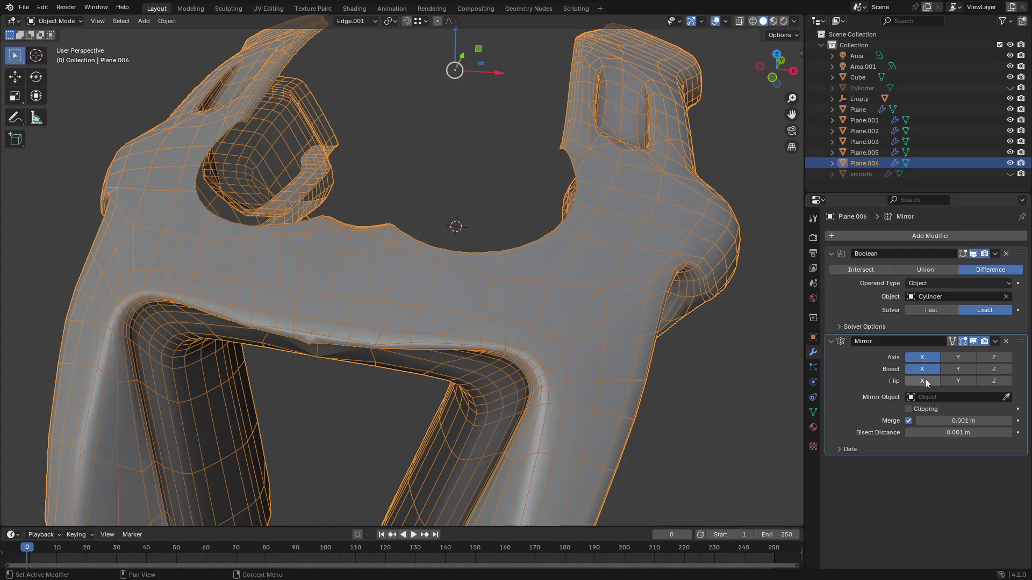
{"action": "scroll", "coordinate": [694, 377], "scroll_direction": "down", "scroll_amount": 3}
{"action": "key", "text": "a"}
{"action": "middle_click_drag", "start_coordinate": [694, 376], "coordinate": [408, 297]}
{"action": "key", "text": "alt+a"}
{"action": "scroll", "coordinate": [469, 300], "scroll_direction": "up", "scroll_amount": 5}
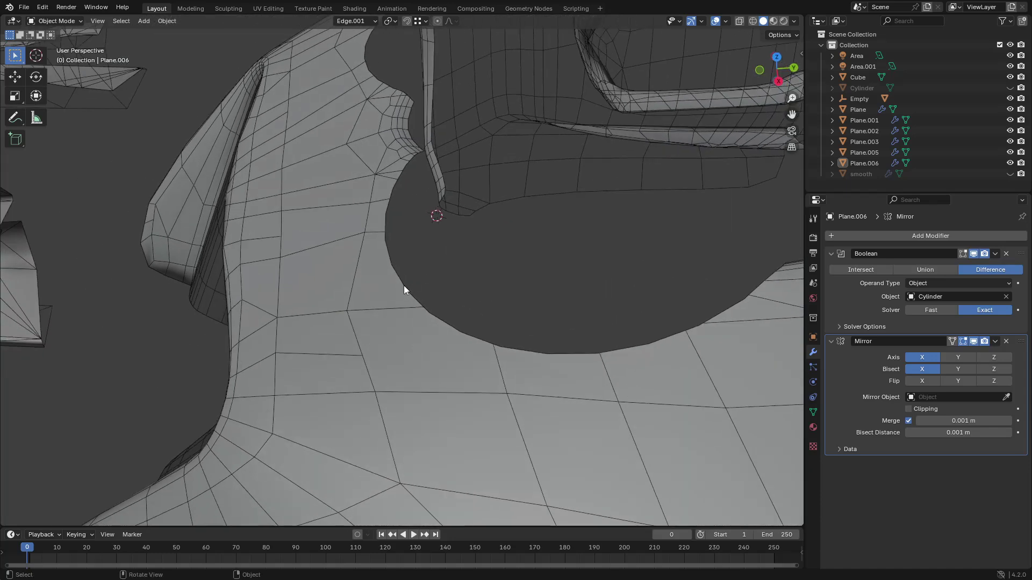
{"action": "middle_click_drag", "start_coordinate": [396, 352], "coordinate": [406, 332]}
{"action": "left_click", "coordinate": [405, 332]}
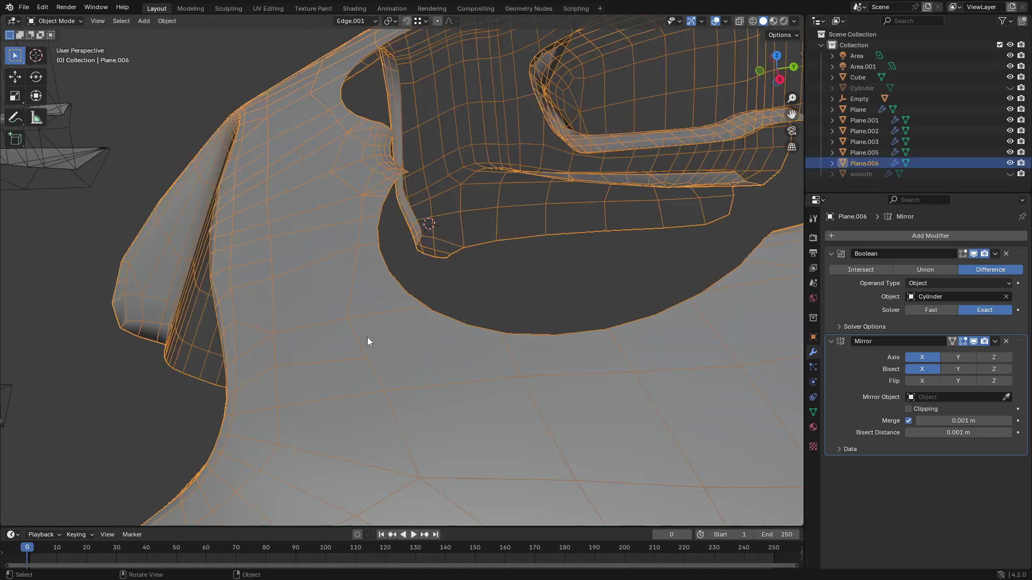
{"action": "scroll", "coordinate": [346, 324], "scroll_direction": "down", "scroll_amount": 4}
{"action": "middle_click_drag", "start_coordinate": [429, 340], "coordinate": [356, 388]}
{"action": "key", "text": "alt+a"}
{"action": "left_click", "coordinate": [247, 302]}
{"action": "left_click", "coordinate": [279, 343]}
{"action": "key", "text": "g"}
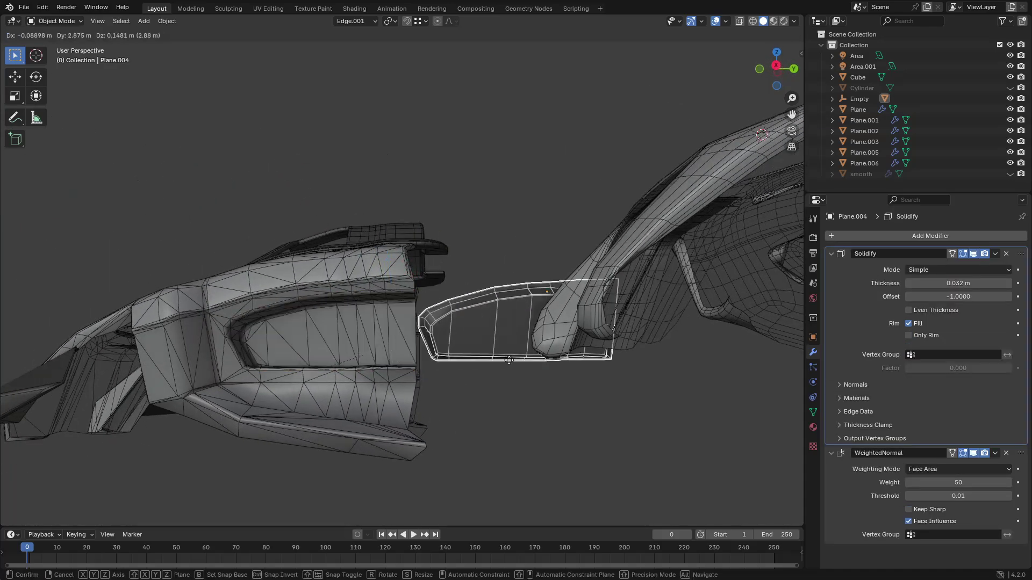
{"action": "left_click", "coordinate": [516, 388]}
{"action": "middle_click_drag", "start_coordinate": [516, 388], "coordinate": [467, 365]}
{"action": "key", "text": "ctrl+z"}
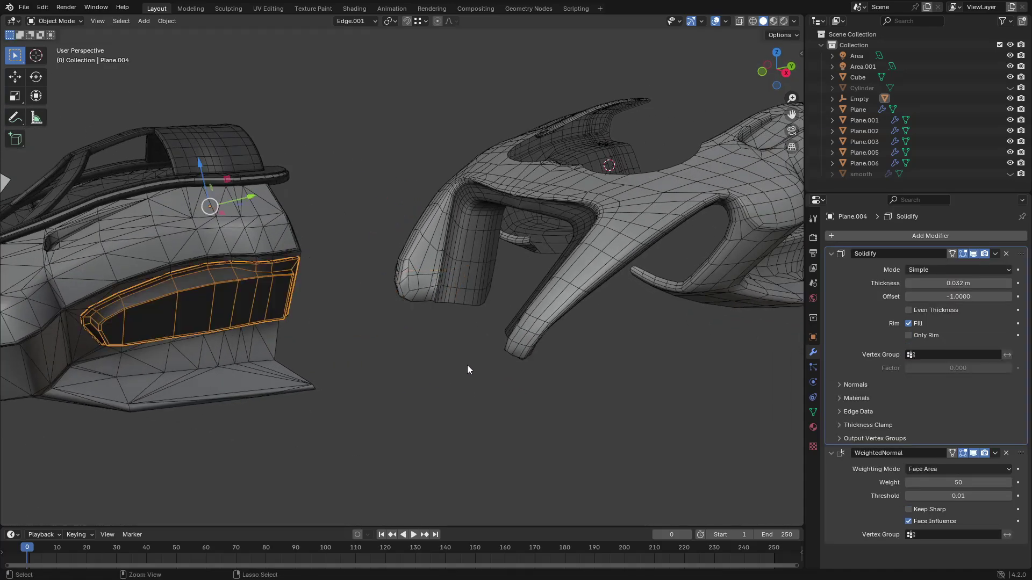
{"action": "middle_click_drag", "start_coordinate": [255, 300], "coordinate": [501, 243]}
{"action": "scroll", "coordinate": [431, 261], "scroll_direction": "up", "scroll_amount": 4}
{"action": "middle_click_drag", "start_coordinate": [422, 261], "coordinate": [485, 326]}
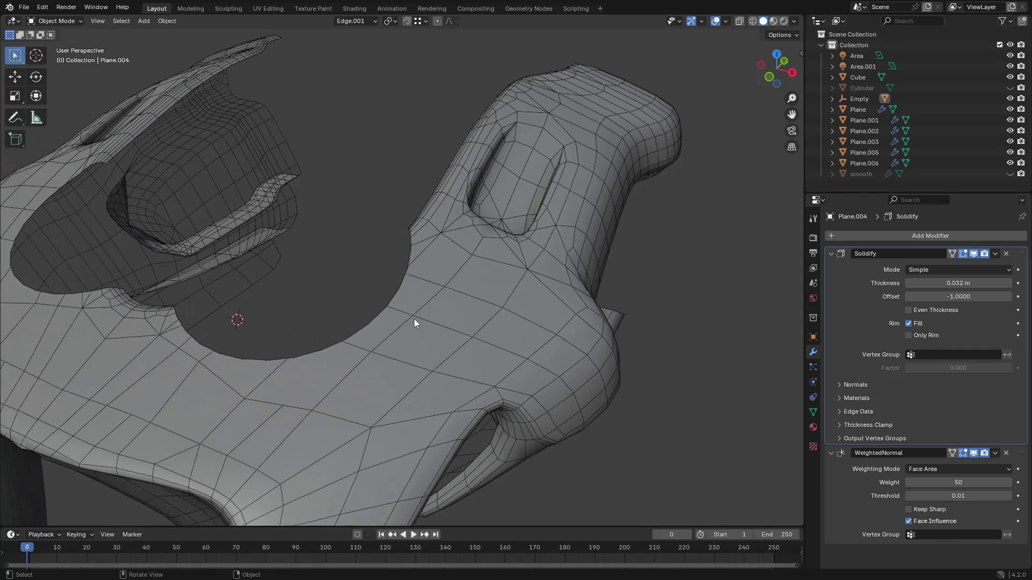
{"action": "middle_click_drag", "start_coordinate": [416, 315], "coordinate": [412, 321]}
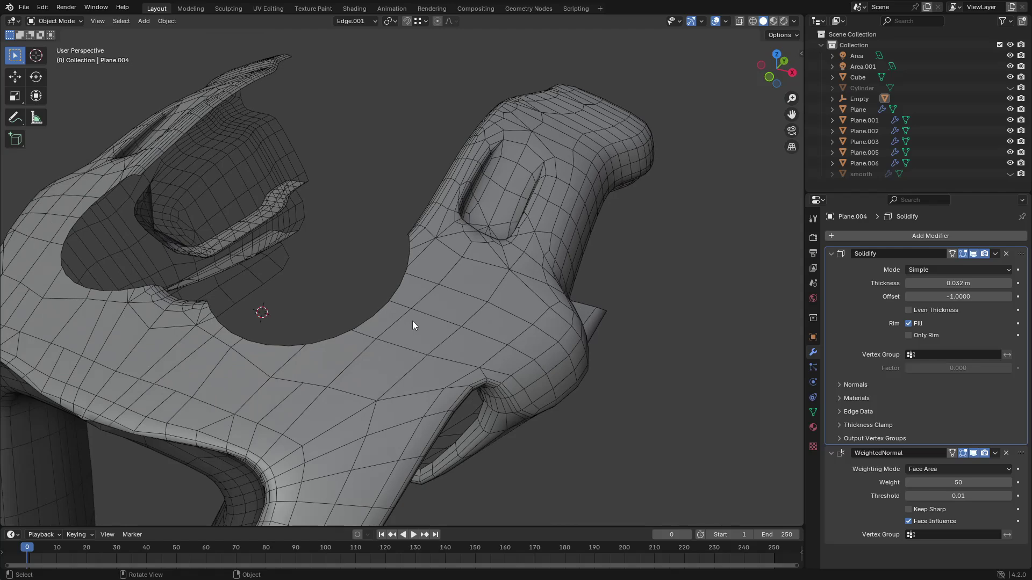
{"action": "scroll", "coordinate": [412, 321], "scroll_direction": "down", "scroll_amount": 5}
{"action": "middle_click_drag", "start_coordinate": [410, 334], "coordinate": [437, 284]}
{"action": "scroll", "coordinate": [417, 334], "scroll_direction": "up", "scroll_amount": 3}
{"action": "left_click", "coordinate": [380, 189]}
{"action": "key", "text": "g"}
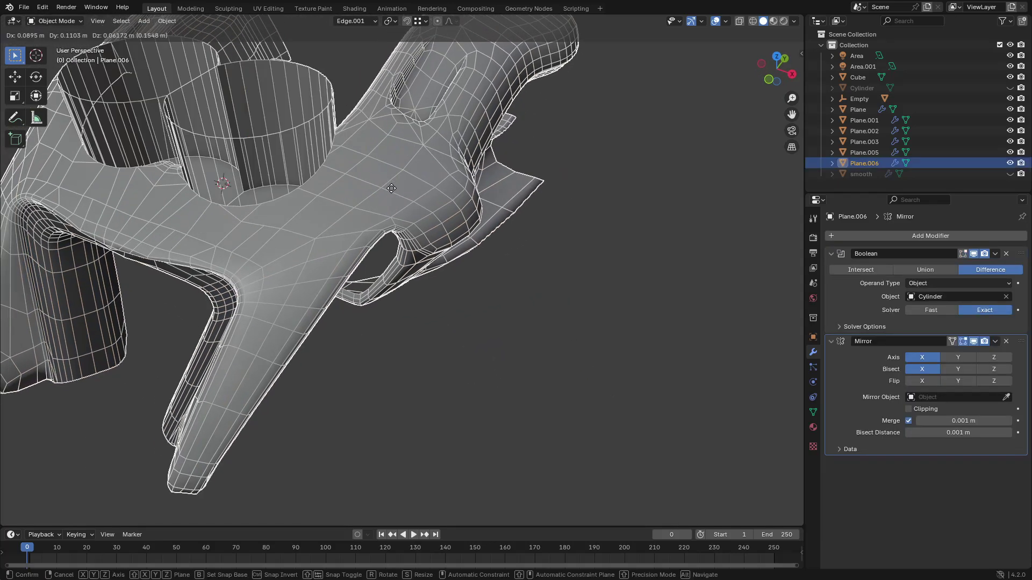
{"action": "right_click", "coordinate": [392, 188]}
{"action": "middle_click_drag", "start_coordinate": [340, 217], "coordinate": [350, 238]}
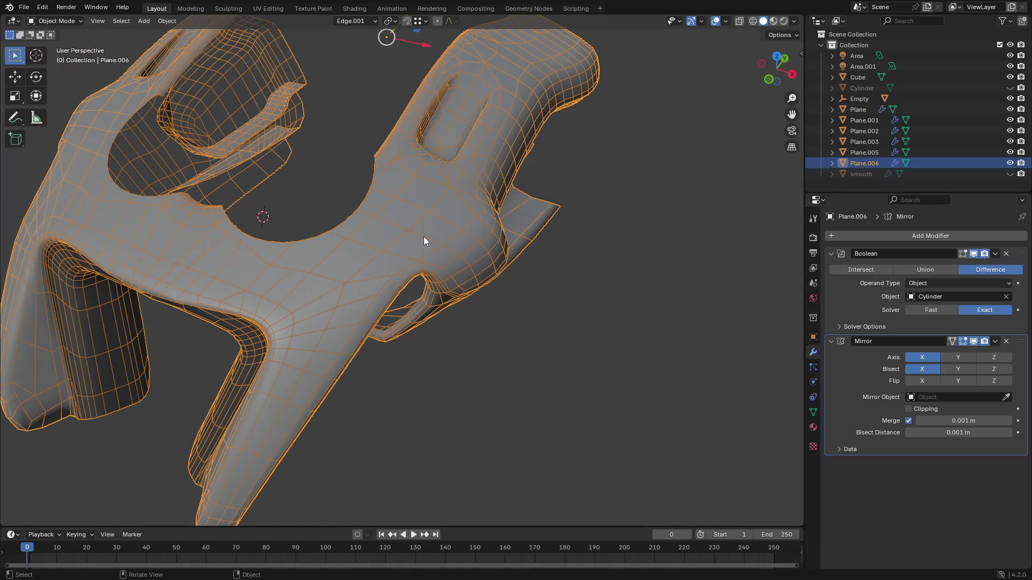
{"action": "scroll", "coordinate": [395, 227], "scroll_direction": "down", "scroll_amount": 5}
{"action": "middle_click_drag", "start_coordinate": [498, 354], "coordinate": [485, 318]}
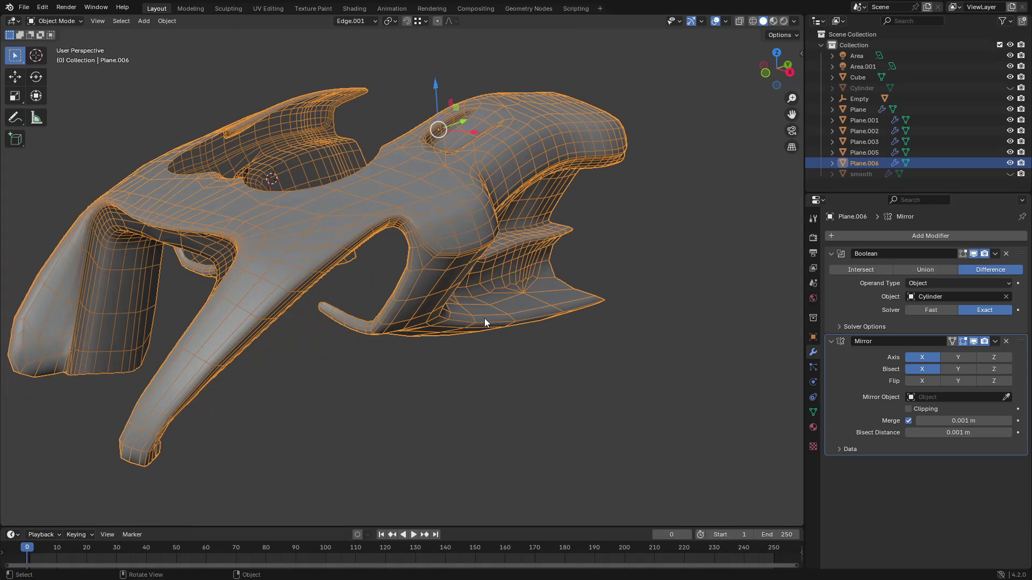
{"action": "middle_click_drag", "start_coordinate": [432, 211], "coordinate": [469, 237]}
{"action": "middle_click_drag", "start_coordinate": [489, 285], "coordinate": [440, 286]}
{"action": "key", "text": "alt+a"}
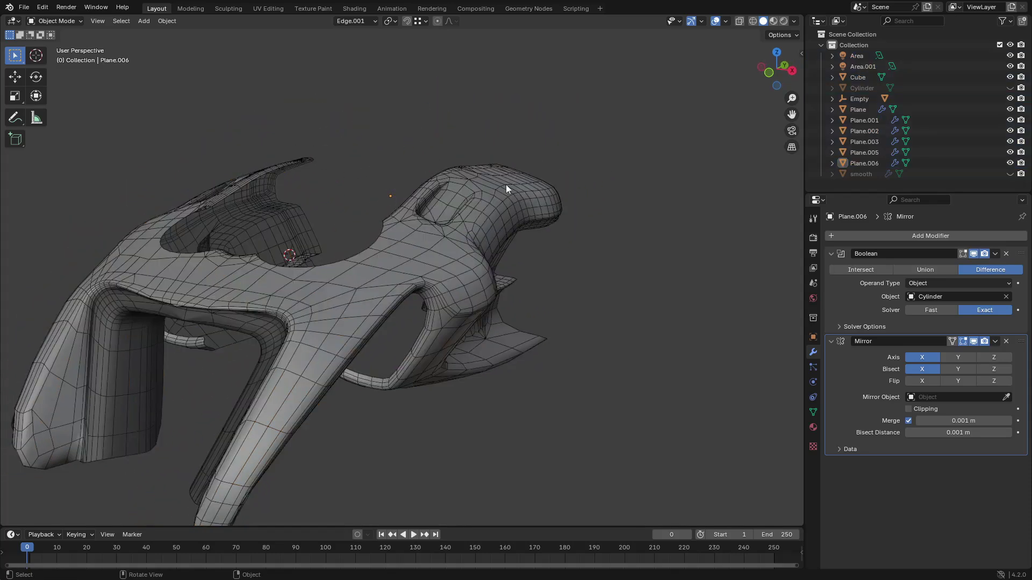
{"action": "left_click", "coordinate": [347, 297]}
{"action": "left_click_drag", "start_coordinate": [352, 319], "coordinate": [359, 301]}
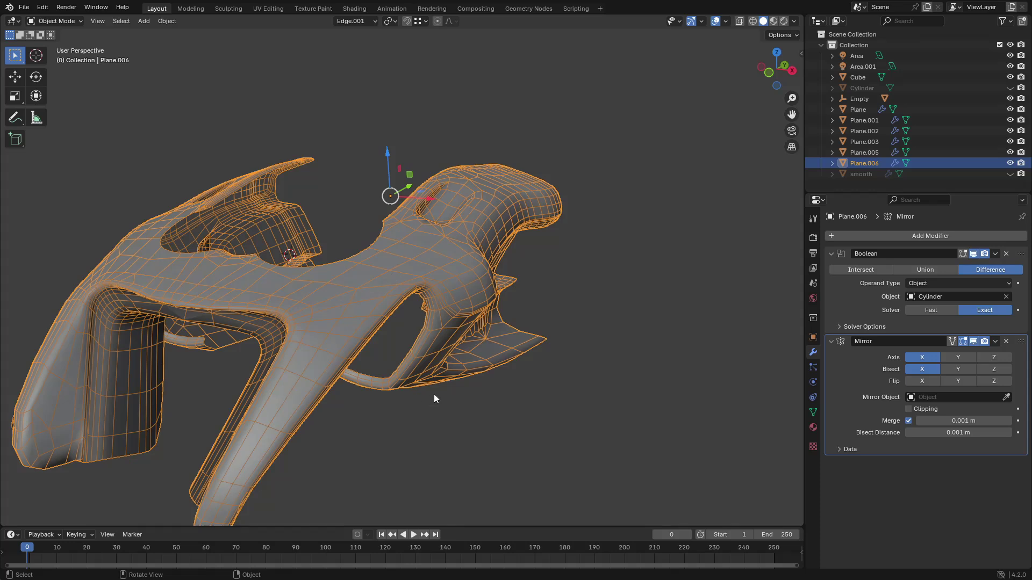
{"action": "key", "text": "a"}
{"action": "key", "text": "alt+a"}
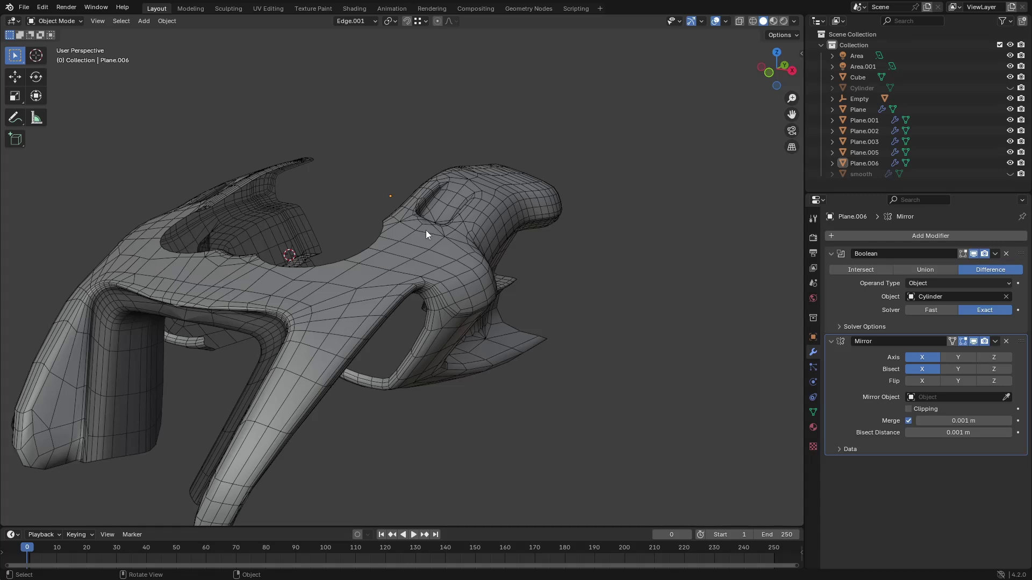
{"action": "key", "text": "grave"}
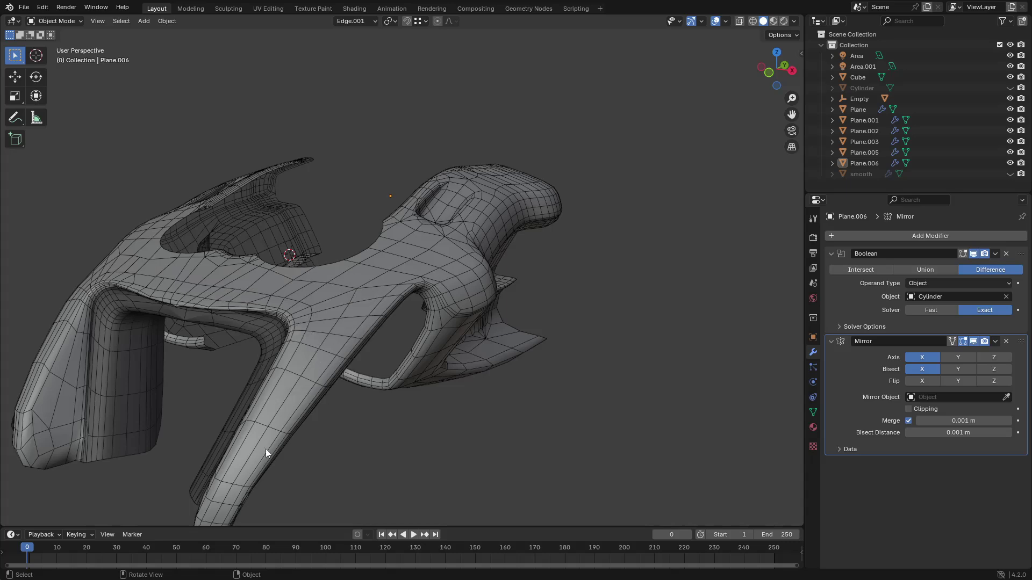